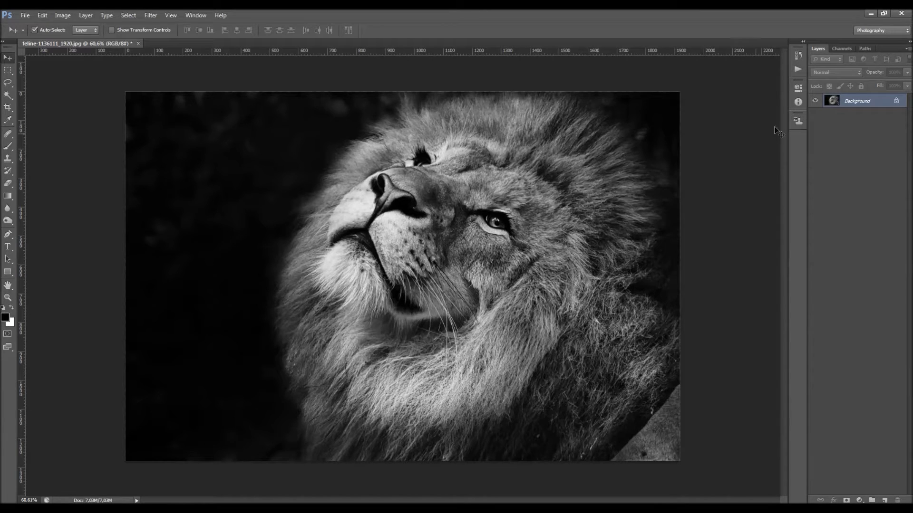
Convert the Background layer to a smart object and open its contents for editing
right_click(880, 101)
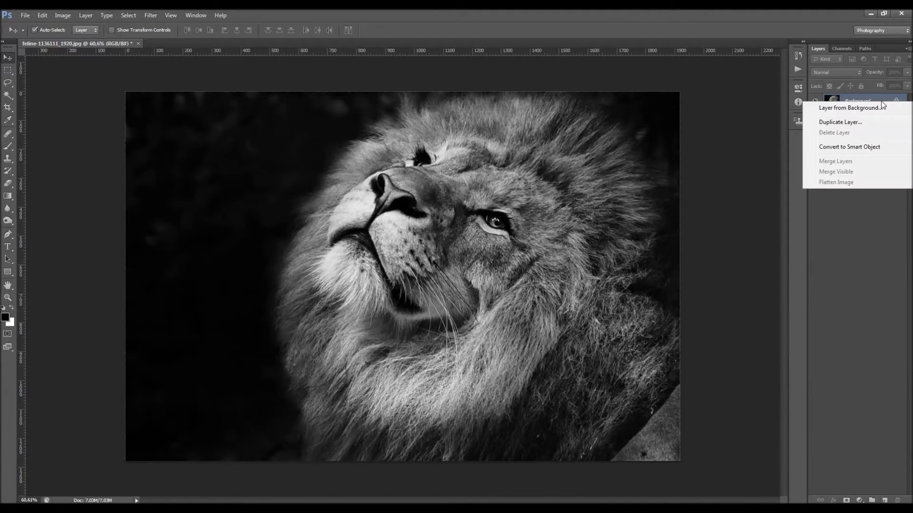
left_click(871, 147)
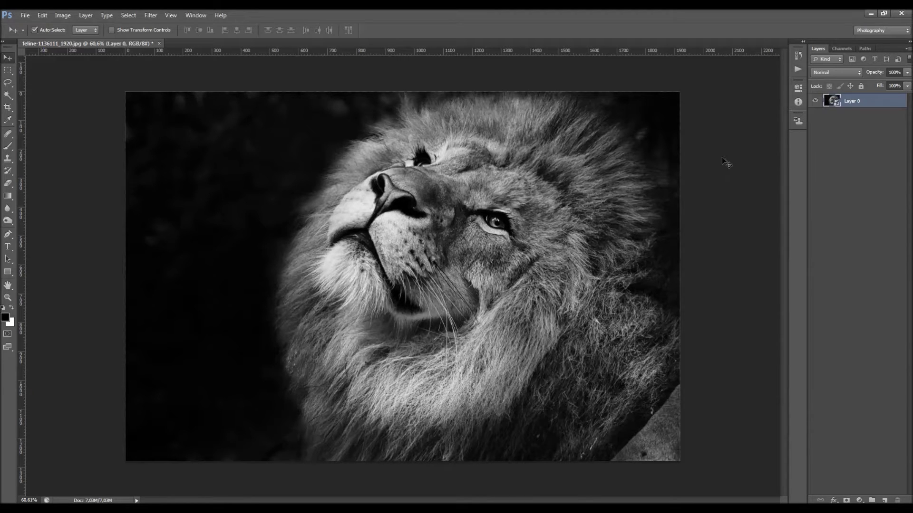
double_click(836, 103)
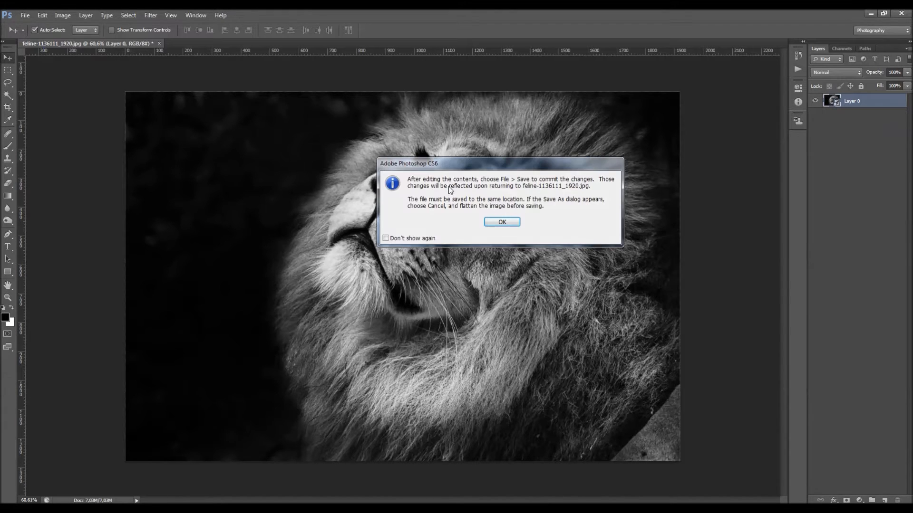
left_click_drag(403, 167, 380, 169)
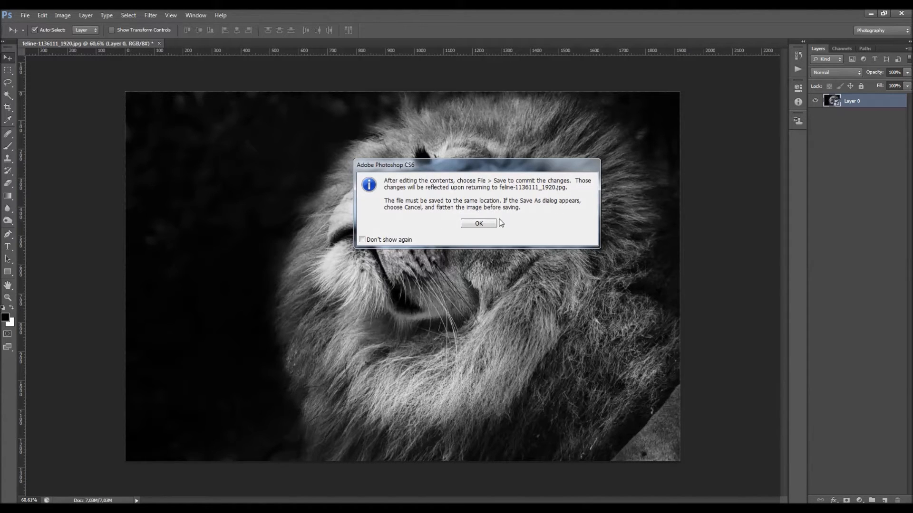
left_click(484, 223)
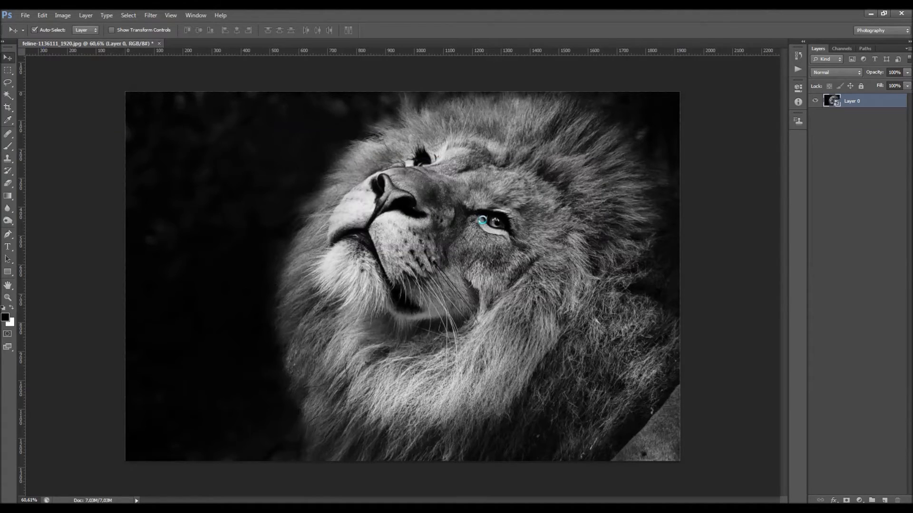
Compare the main lion image document with the opened smart object contents document
left_click(135, 42)
left_click(182, 43)
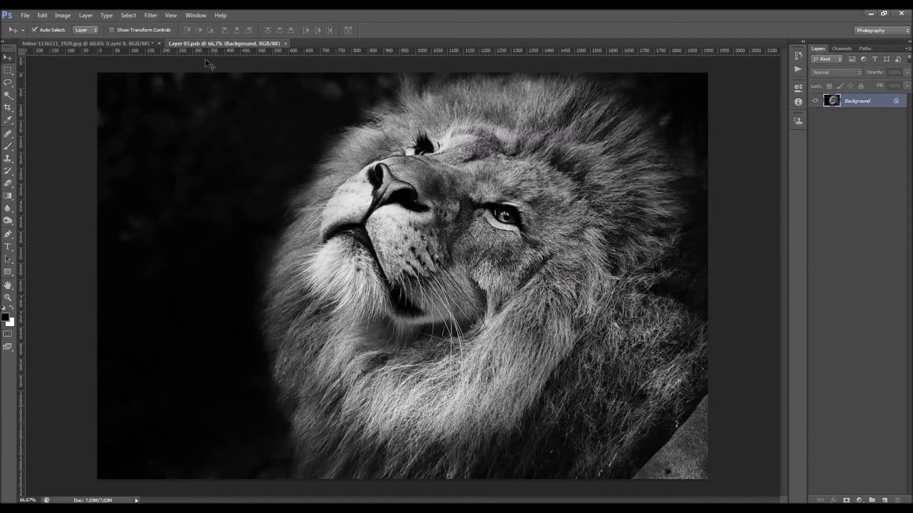
left_click(129, 41)
left_click(191, 42)
left_click(132, 44)
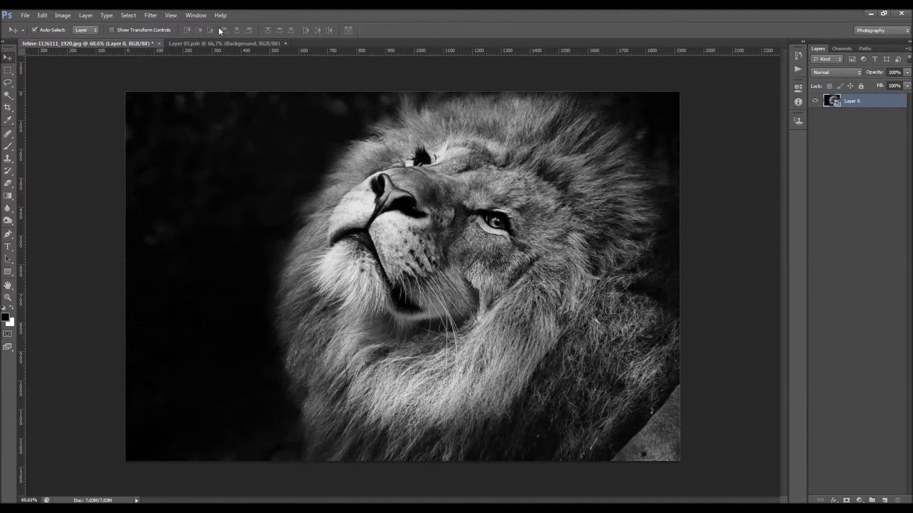
left_click(200, 43)
left_click(25, 15)
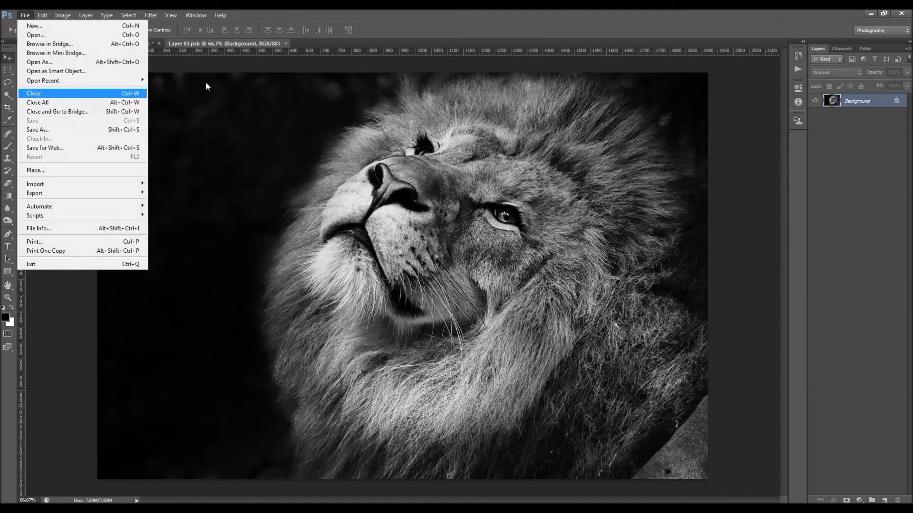
left_click(292, 61)
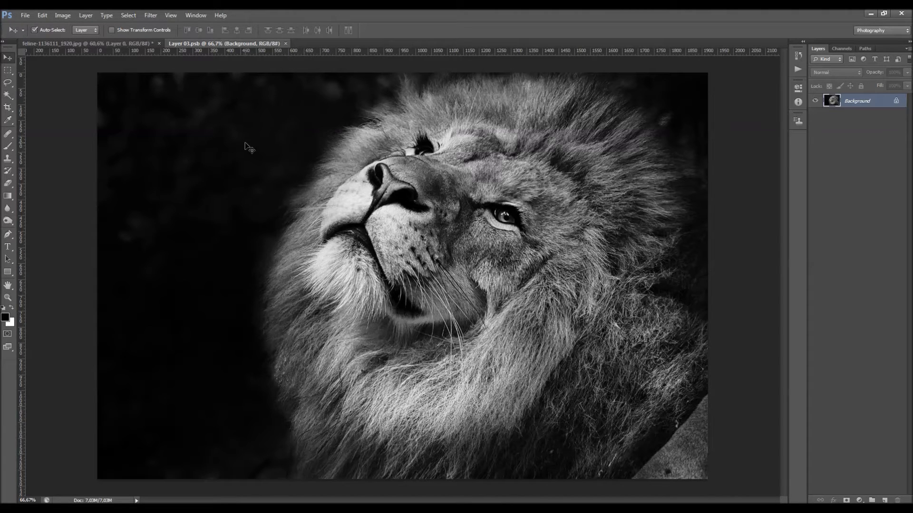
Add a Gradient Map adjustment layer above the Background in the smart object contents
left_click(861, 500)
left_click(860, 482)
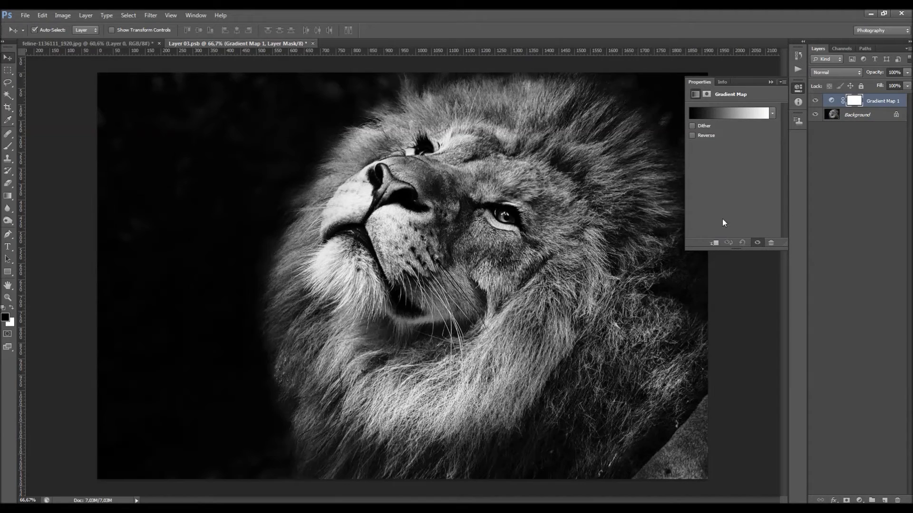
left_click(771, 81)
Set the Gradient Map layer's blending mode to Soft Light and its opacity to 50%
left_click(836, 73)
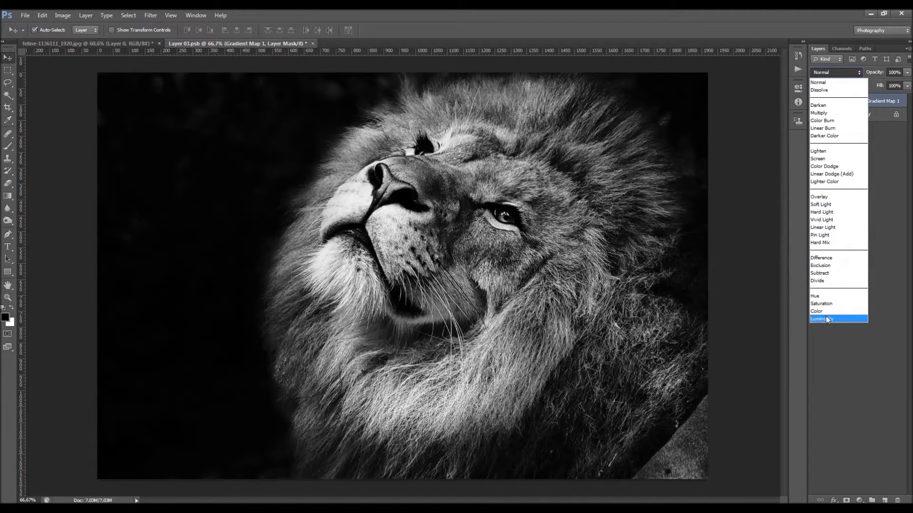
left_click(826, 318)
left_click(830, 73)
left_click(826, 204)
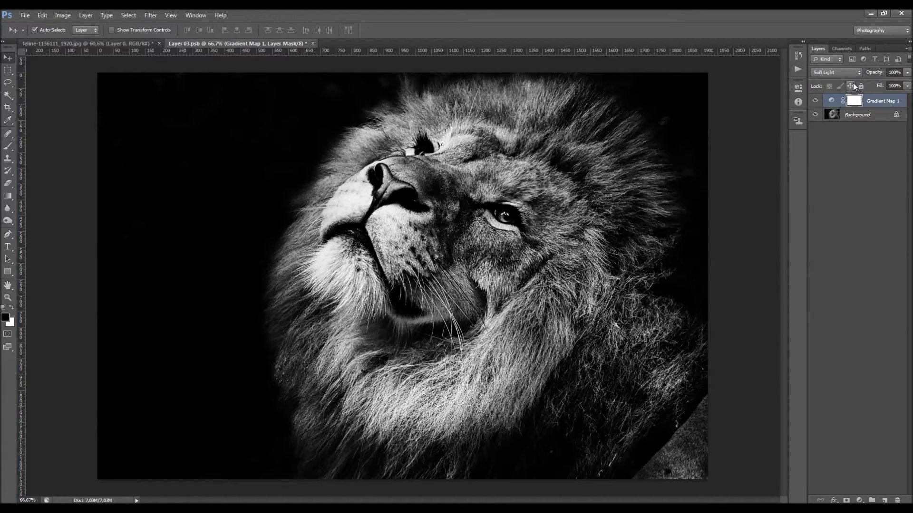
left_click_drag(852, 79, 851, 79)
Toggle the Gradient Map layer's visibility to compare the photo with and without the adjustment
left_click(815, 101)
left_click(815, 101)
left_click(815, 101)
left_click(815, 101)
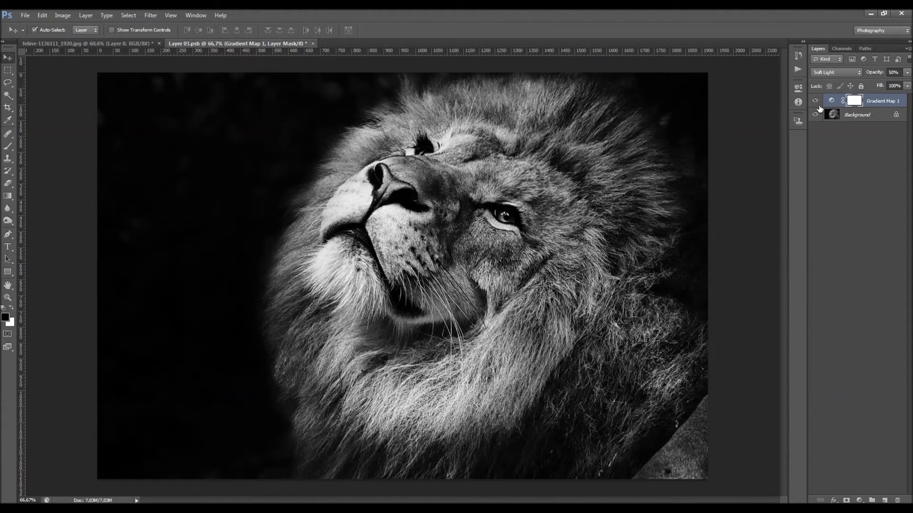
left_click(814, 101)
left_click(814, 101)
Compare the main image with the edited smart object contents at the same 66.7% magnification
left_click(46, 43)
left_click(221, 44)
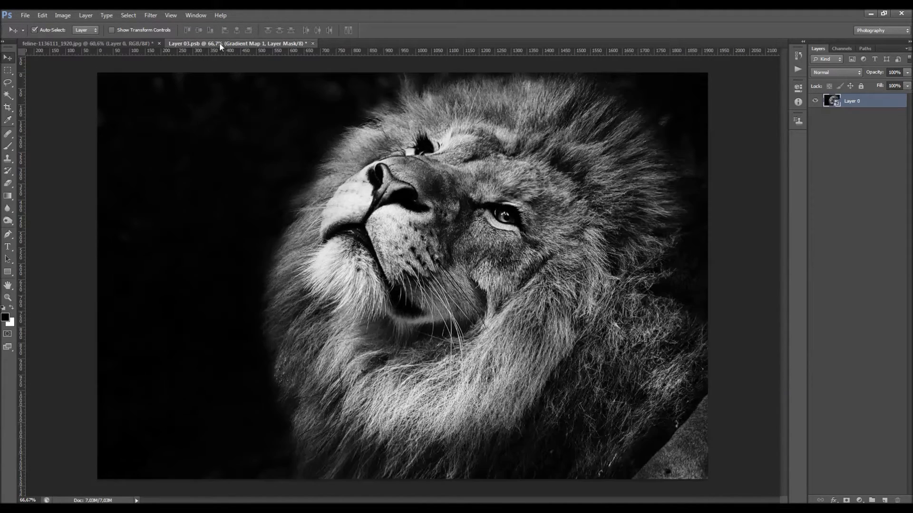
left_click(134, 43)
key("ctrl+space")
left_click(381, 251, "ctrl")
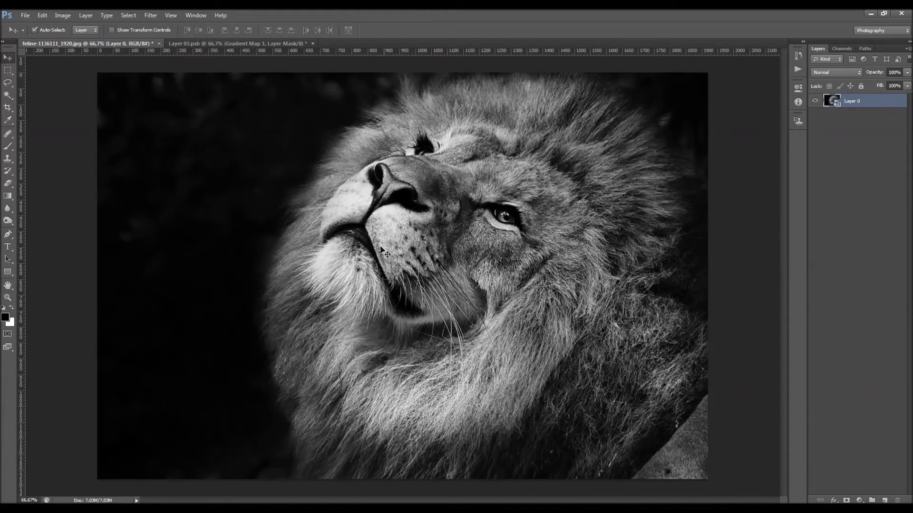
left_click(229, 44)
left_click(121, 44)
Save the edited smart object contents so the gradient map is applied to the main image
left_click(198, 44)
left_click(26, 14)
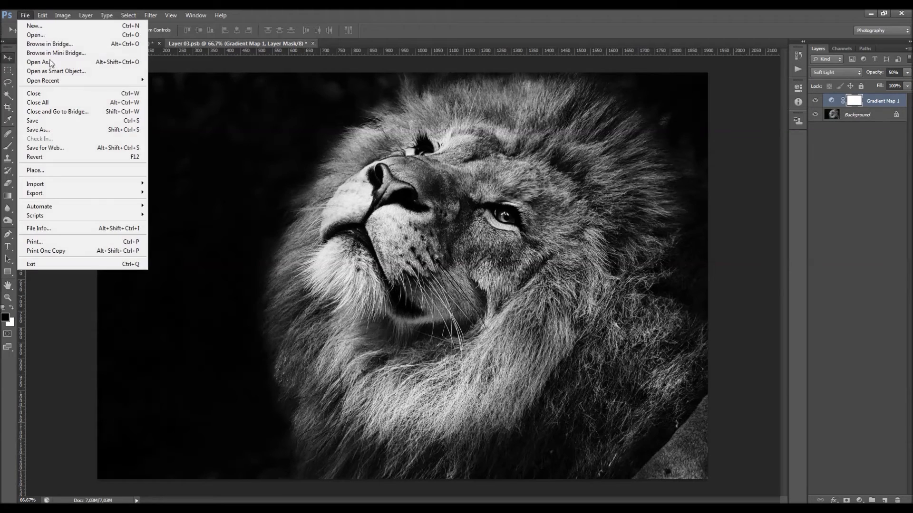
left_click(62, 121)
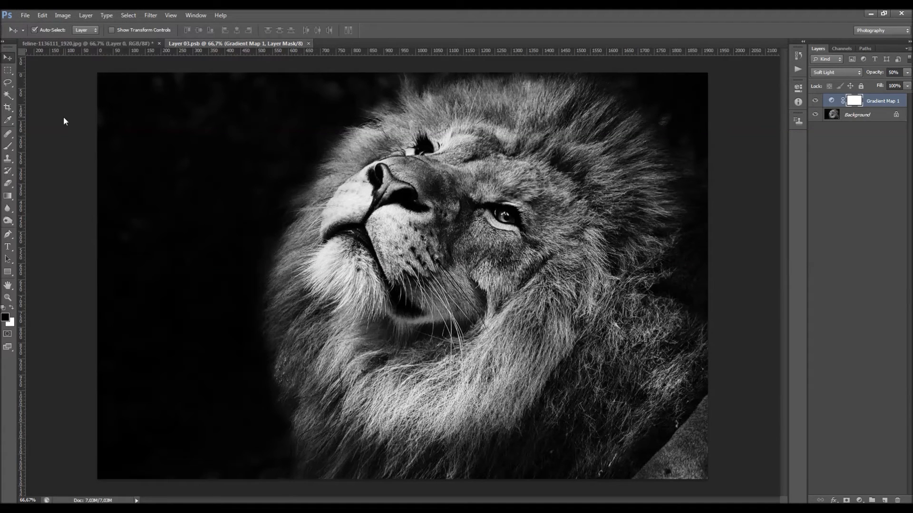
Check the main image against the saved smart object contents and close the Layer 03.psb document
left_click(91, 45)
left_click(221, 44)
left_click(133, 44)
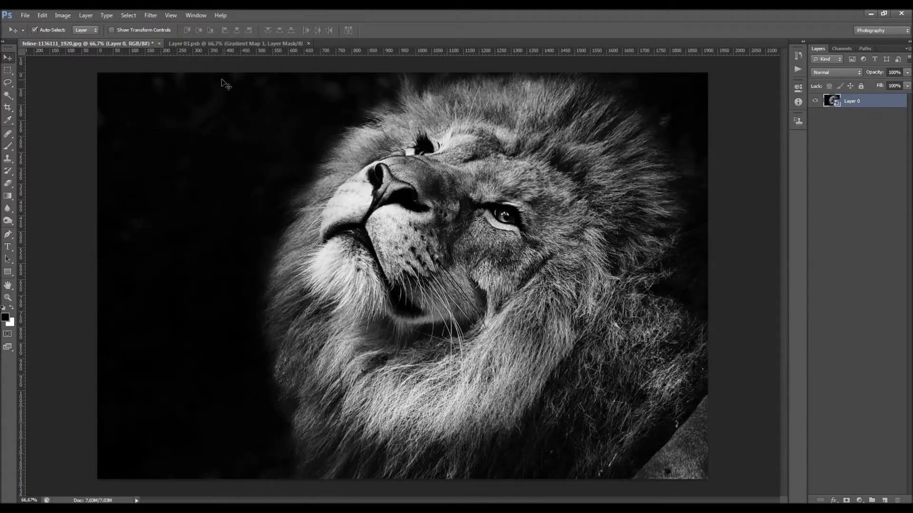
left_click(240, 46)
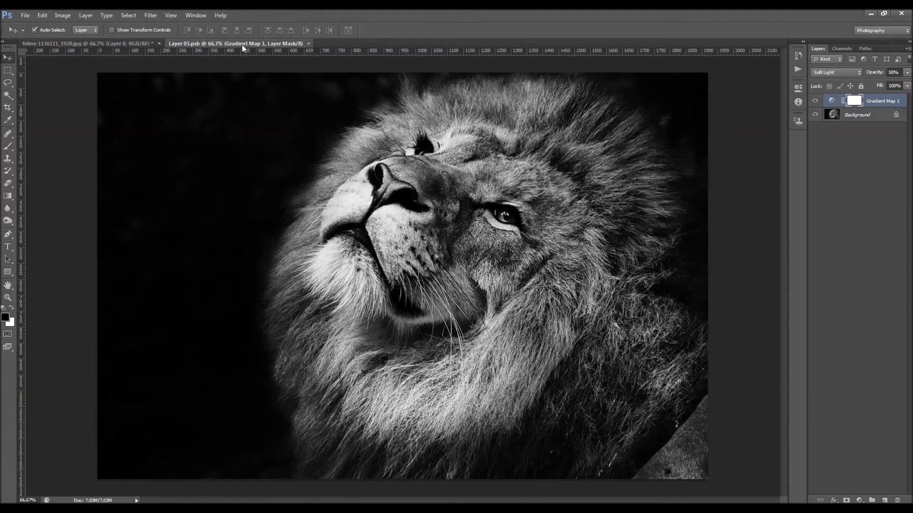
key("ctrl+w")
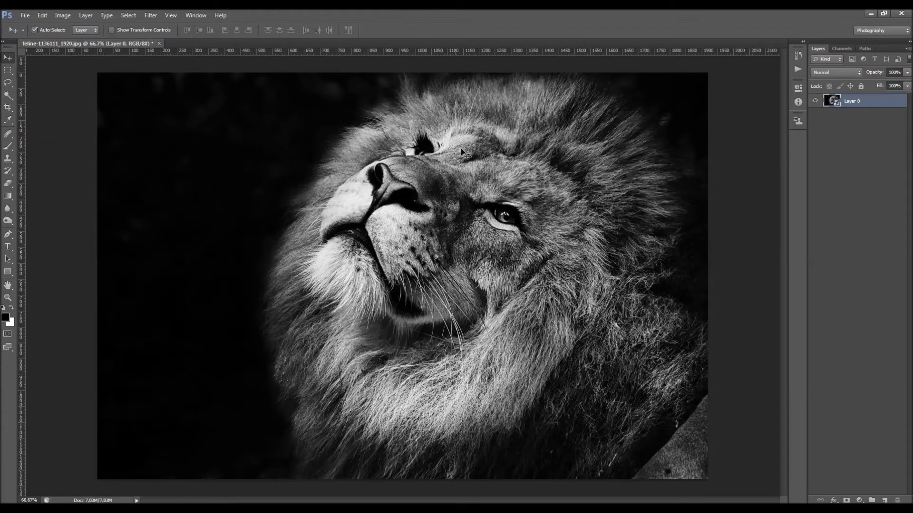
Revert feline-1136111_1920.jpg to its original state in the document history, undoing the smart object conversion and update
scroll(454, 142, "down", 1)
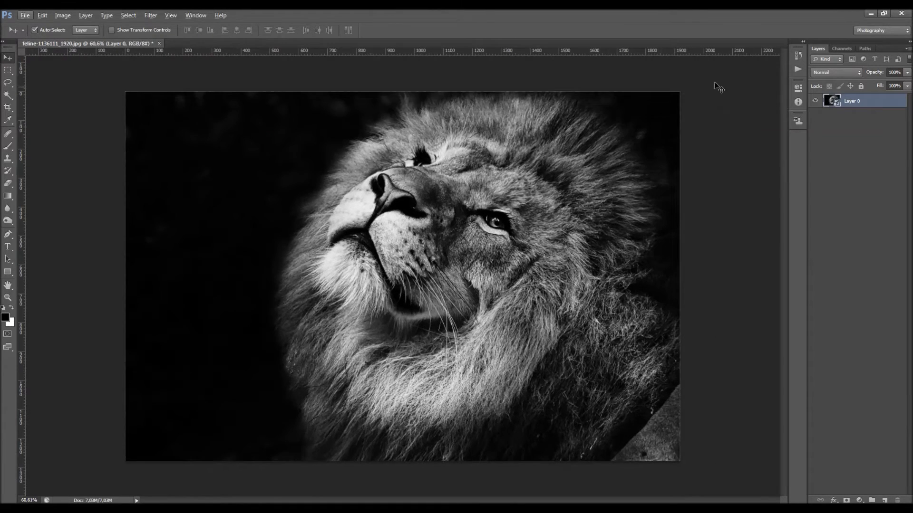
left_click(794, 56)
left_click(768, 60)
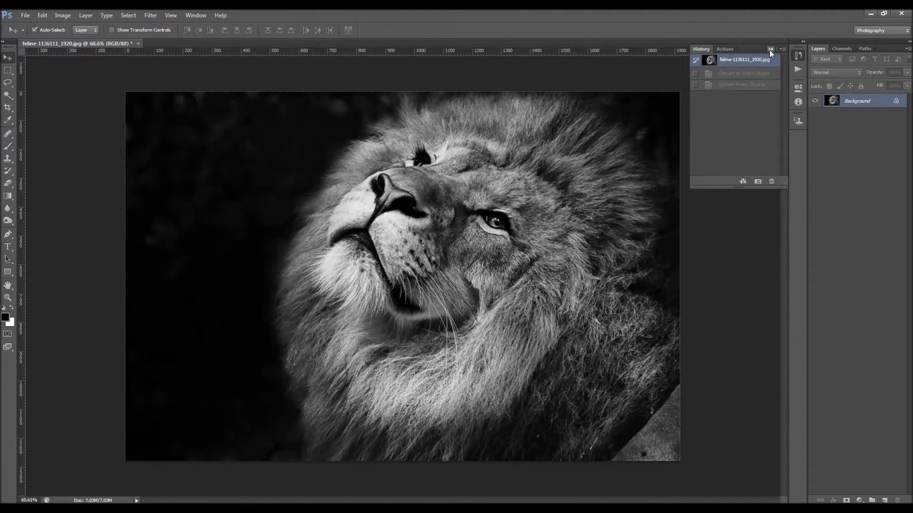
left_click(771, 50)
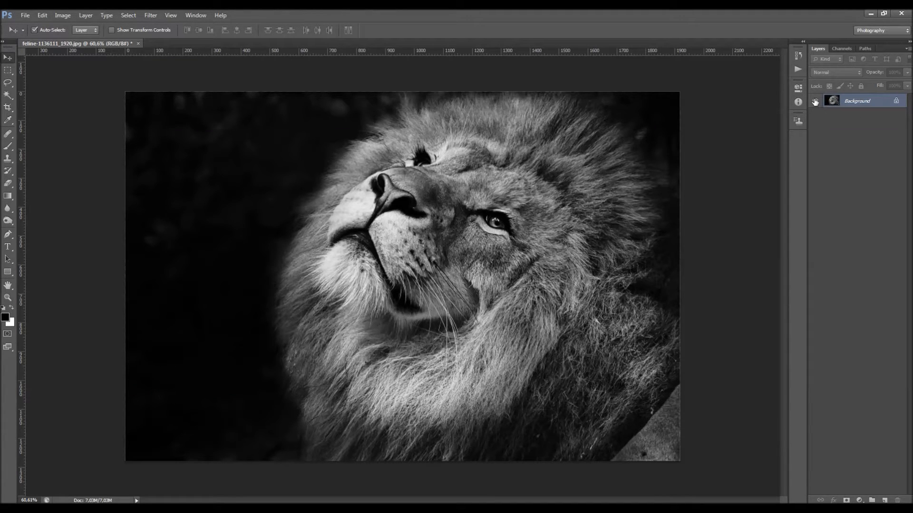
Duplicate the Background layer as Background copy and convert the duplicate to a smart object
right_click(870, 101)
left_click(868, 117)
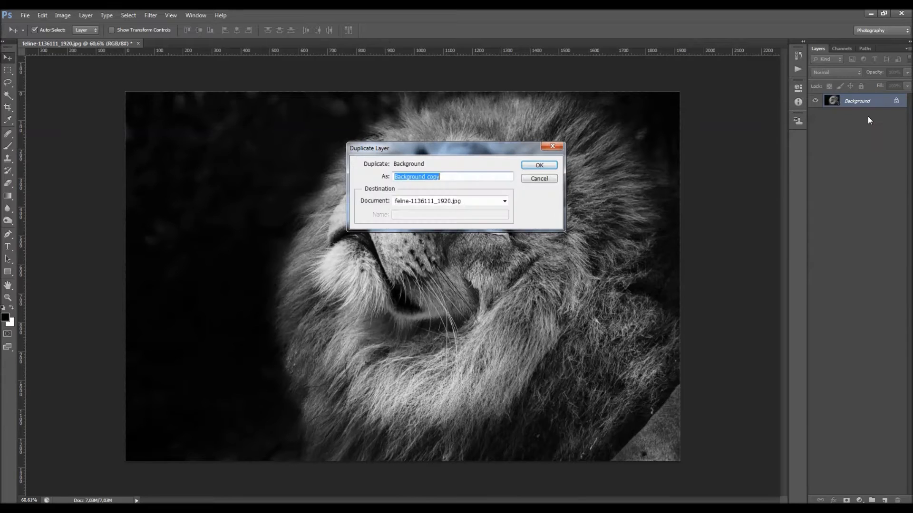
left_click(544, 166)
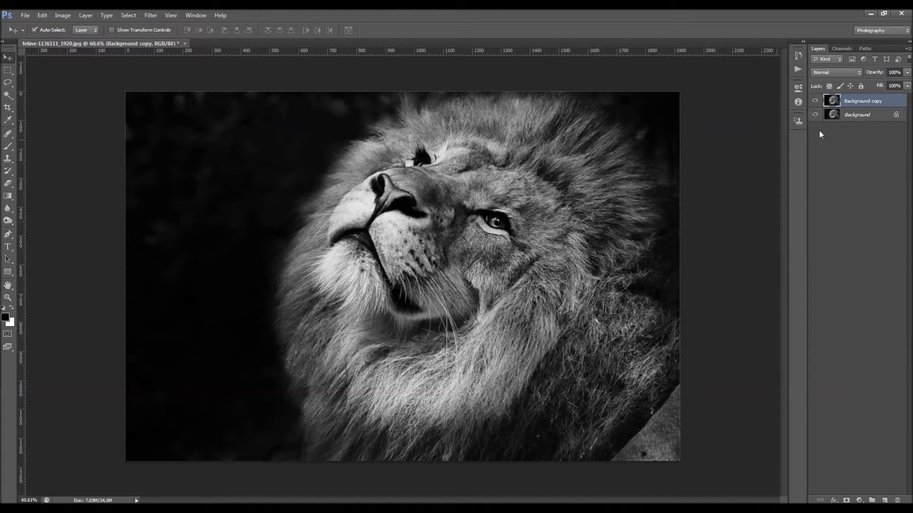
right_click(890, 101)
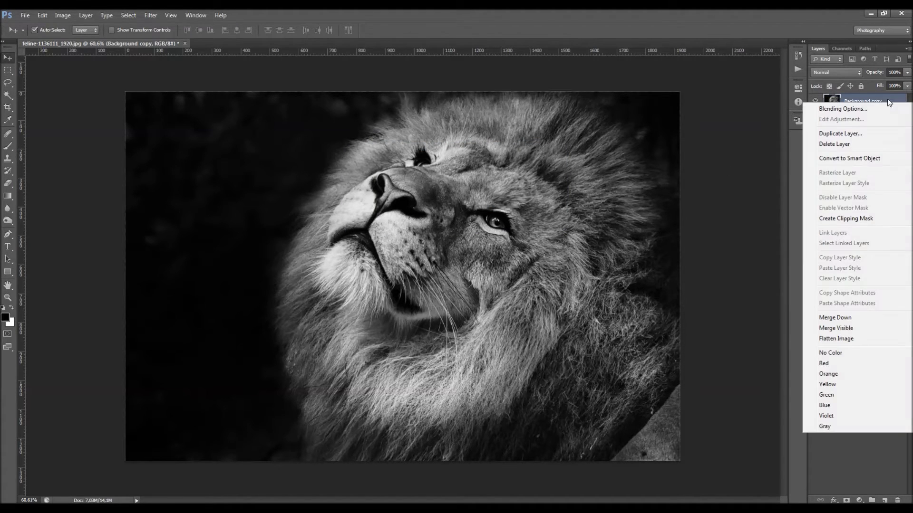
left_click(860, 155)
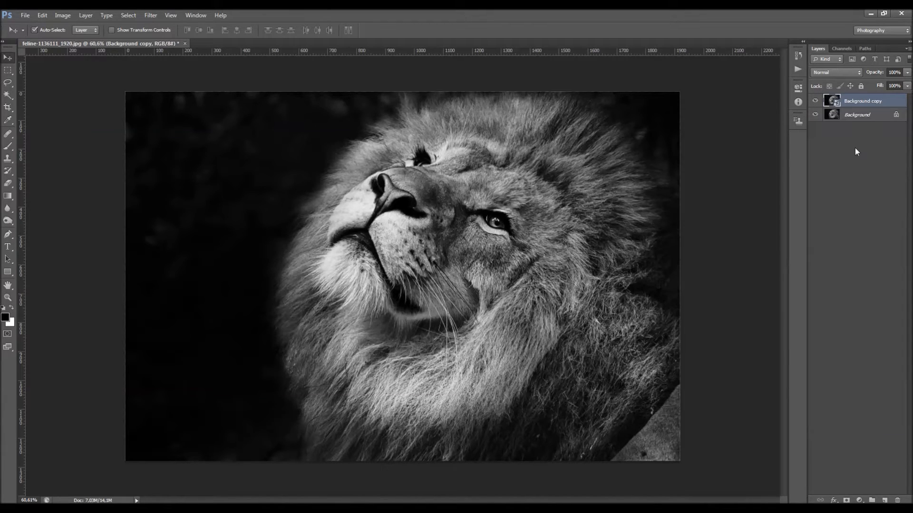
Convert the locked Background layer into a regular editable layer
left_click(862, 118)
double_click(887, 118)
key("Return")
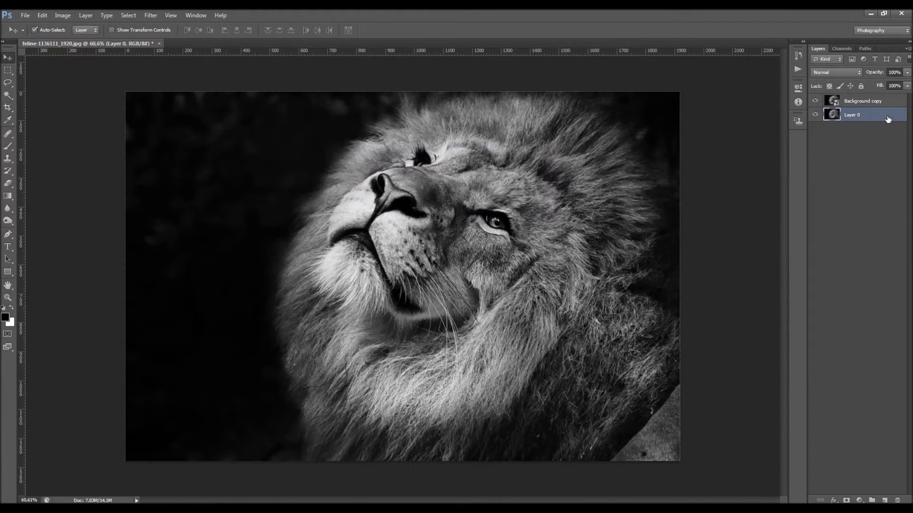
Scale the Background copy smart object down to about 5.3% in the canvas's lower-left corner with Free Transform
left_click(859, 102)
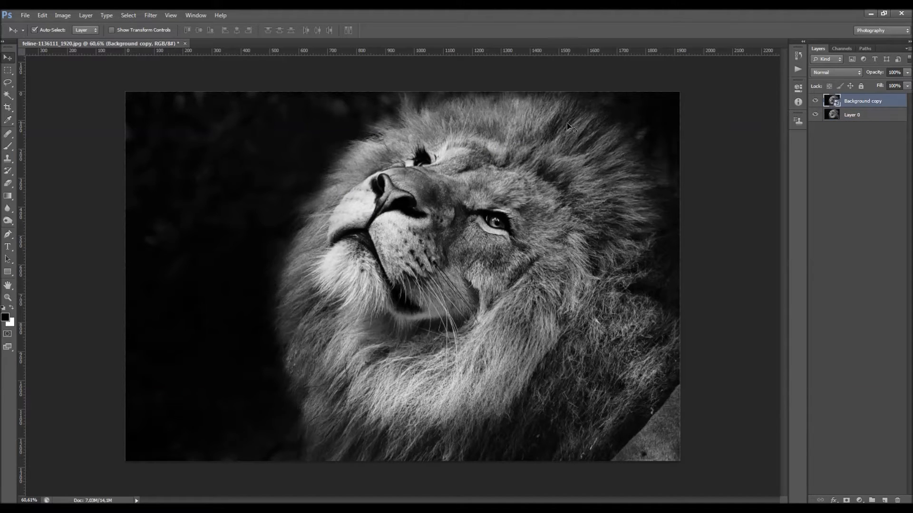
key("l")
right_click(515, 153)
left_click(551, 268)
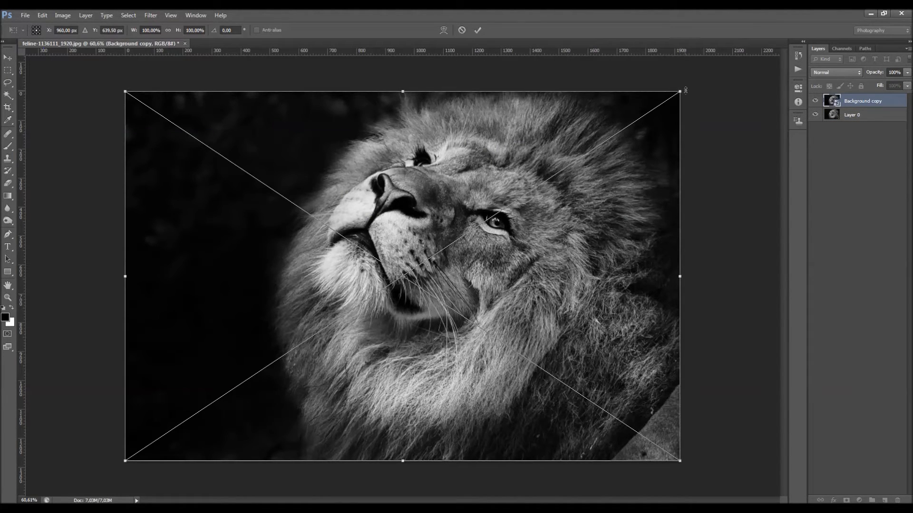
left_click_drag(683, 89, 136, 411)
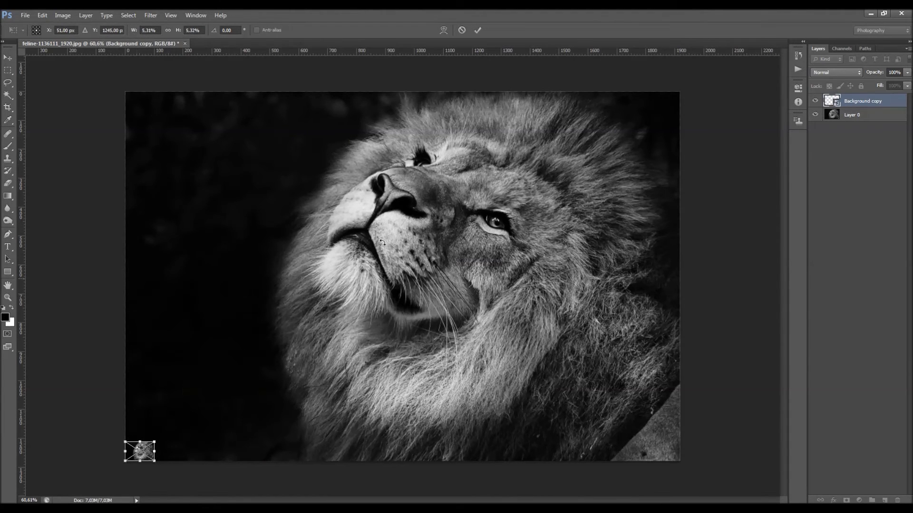
left_click(478, 30)
Scale the regular pixel layer, Layer 0, down to a similar thumbnail size in the canvas's lower-left corner
left_click(856, 115)
right_click(579, 123)
left_click(608, 209)
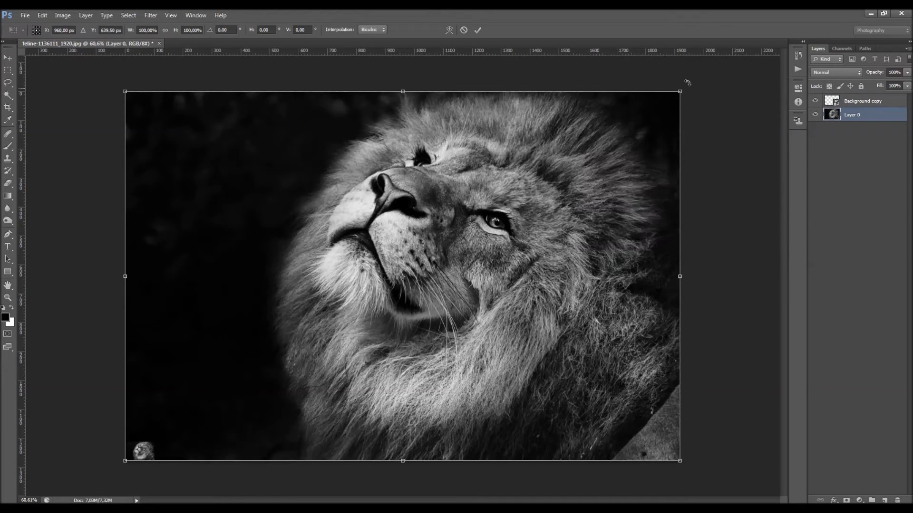
left_click_drag(683, 89, 132, 402)
left_click(478, 30)
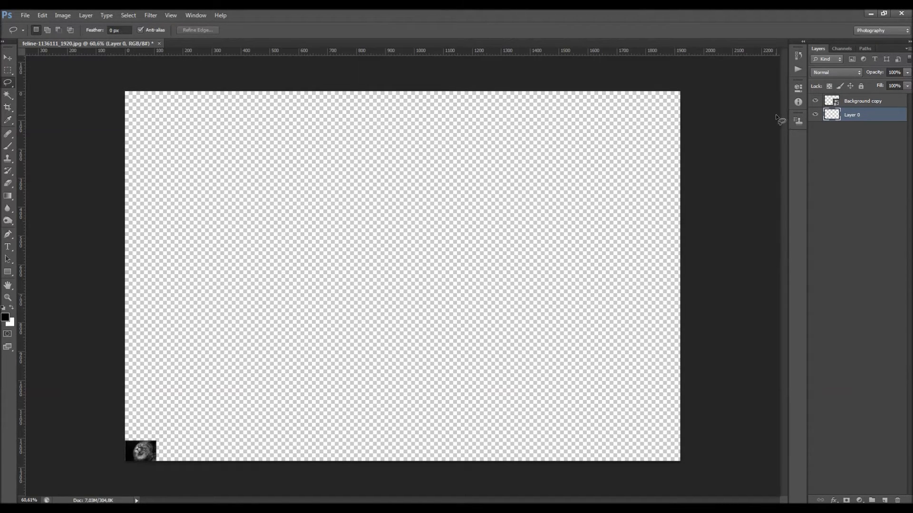
Enlarge the shrunken Layer 0 back to roughly the full canvas size with Free Transform
right_click(243, 273)
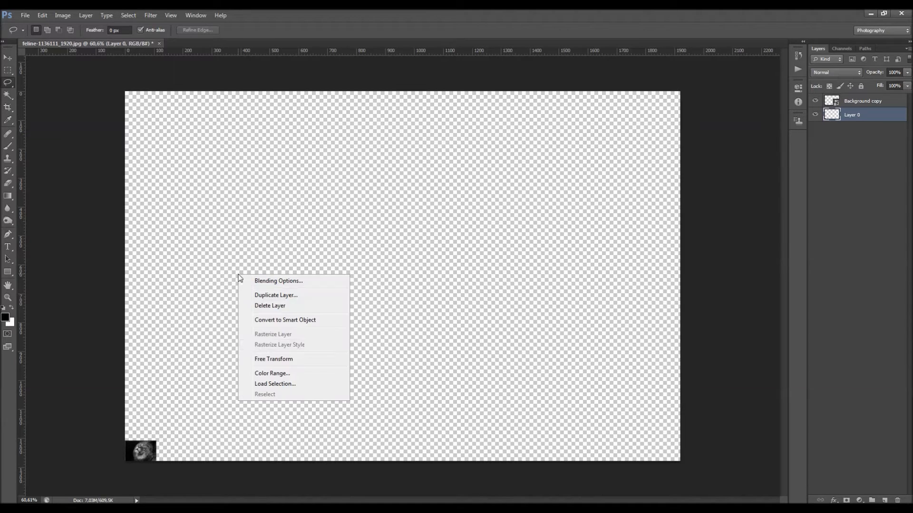
left_click(261, 358)
left_click_drag(159, 441, 712, 130)
left_click(478, 30)
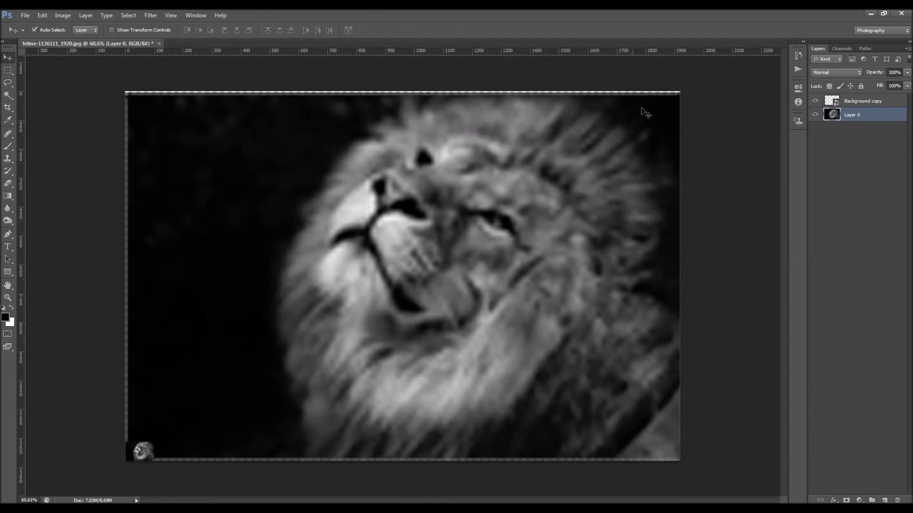
Enlarge the shrunken Background copy smart object back to about 100% so it fills the canvas, using Free Transform
left_click(845, 104)
right_click(223, 274)
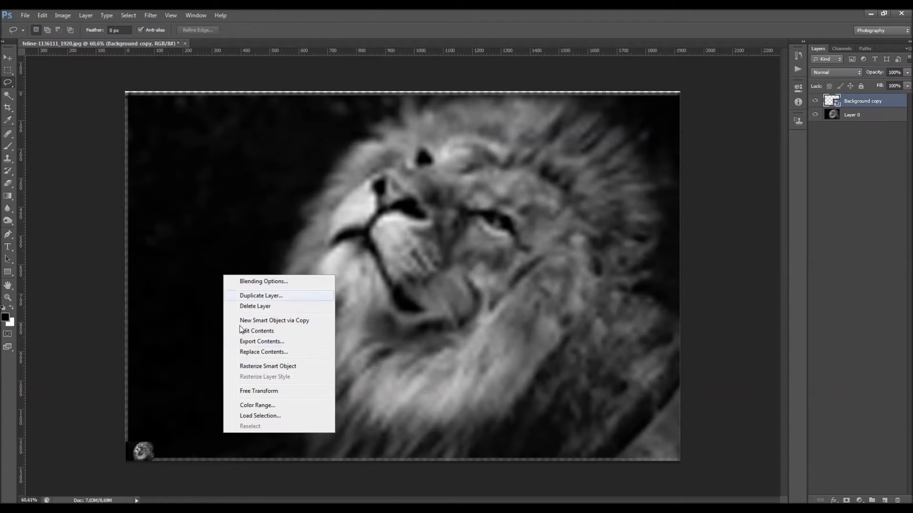
left_click(257, 394)
left_click_drag(210, 406, 682, 96)
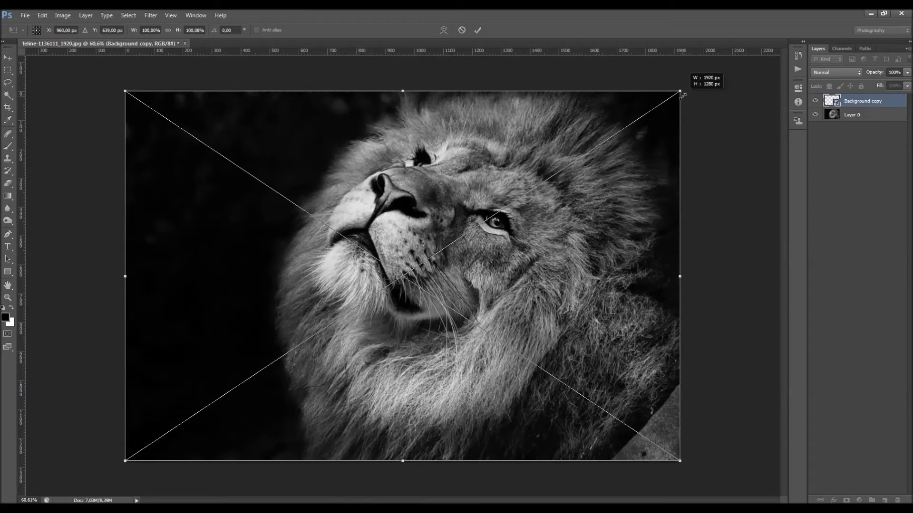
left_click(477, 30)
key("v")
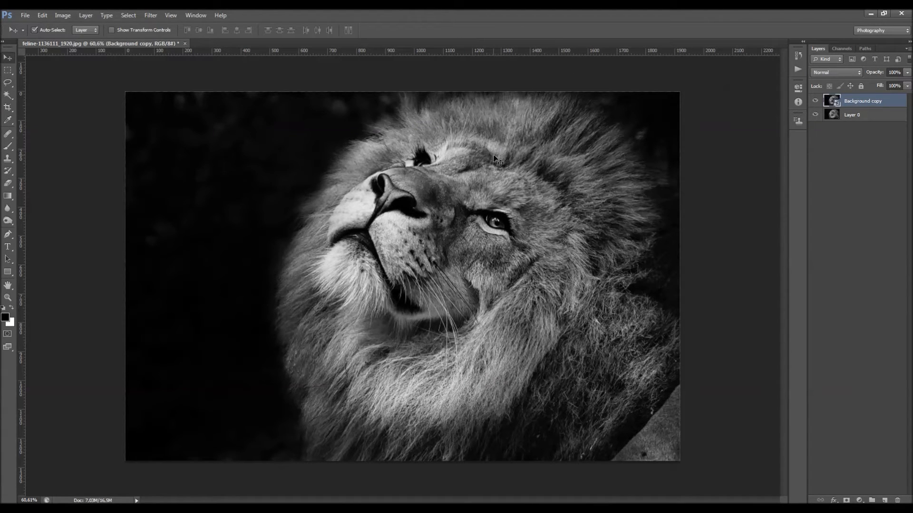
Toggle the Background copy layer's visibility to compare the rescaled smart object with the rescaled pixel layer
left_click(816, 101)
left_click(816, 101)
left_click(816, 101)
left_click(816, 101)
Open the Background copy smart object's contents, compare them with the main document, and close the contents document
double_click(827, 103)
key("Return")
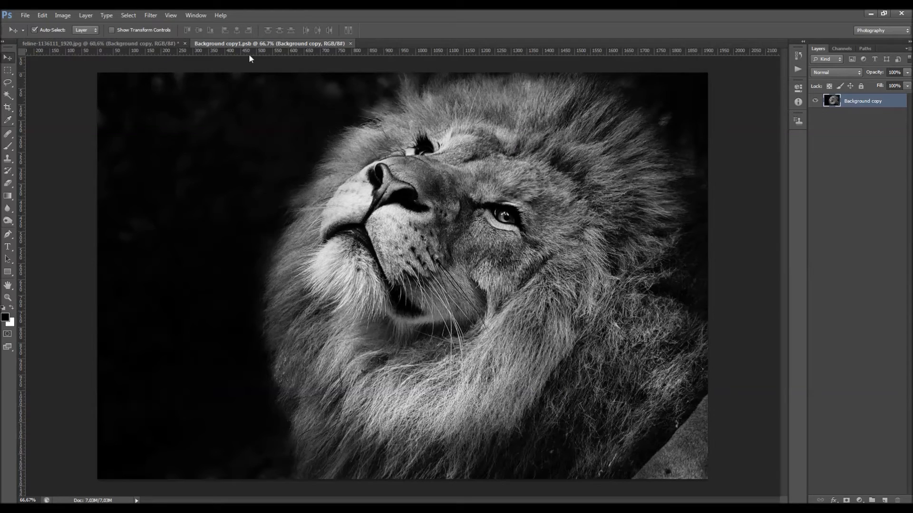
mouse_move(250, 43)
left_mouse_down()
mouse_move(264, 44)
mouse_move(257, 44)
left_mouse_up()
left_click(146, 42)
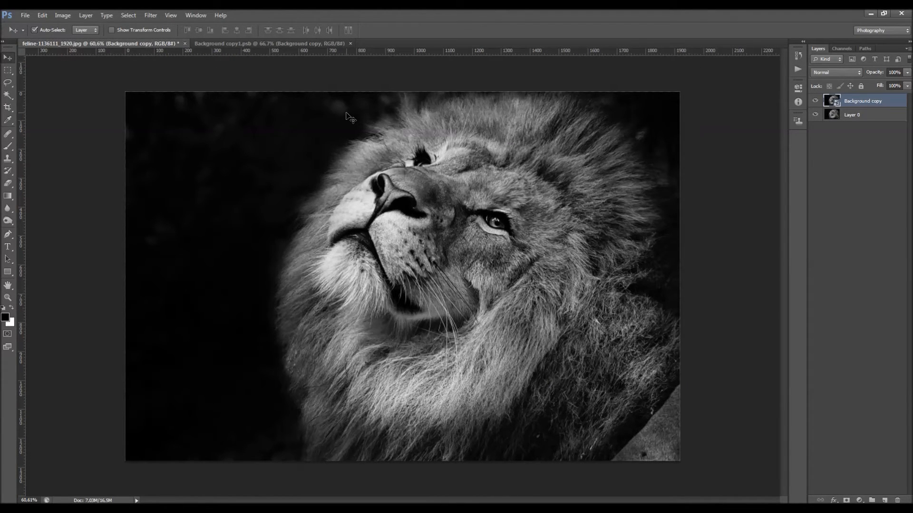
left_click(261, 44)
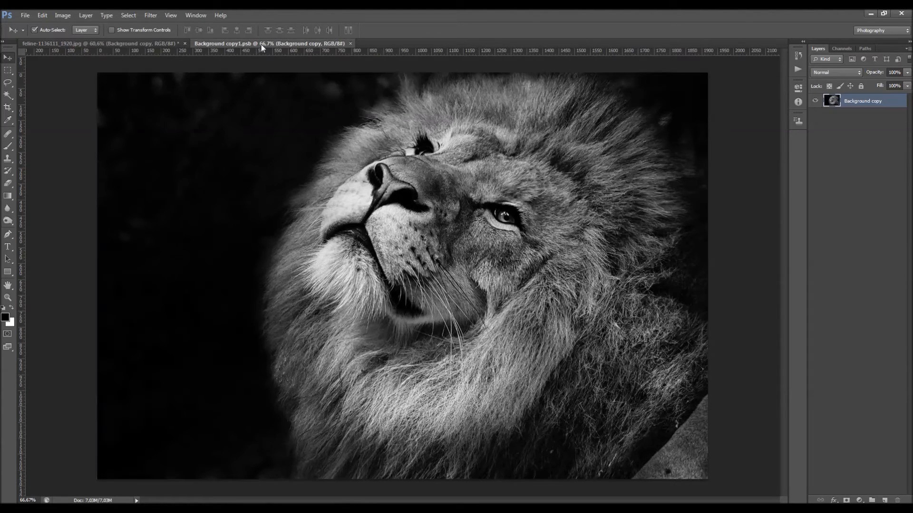
left_click(156, 44)
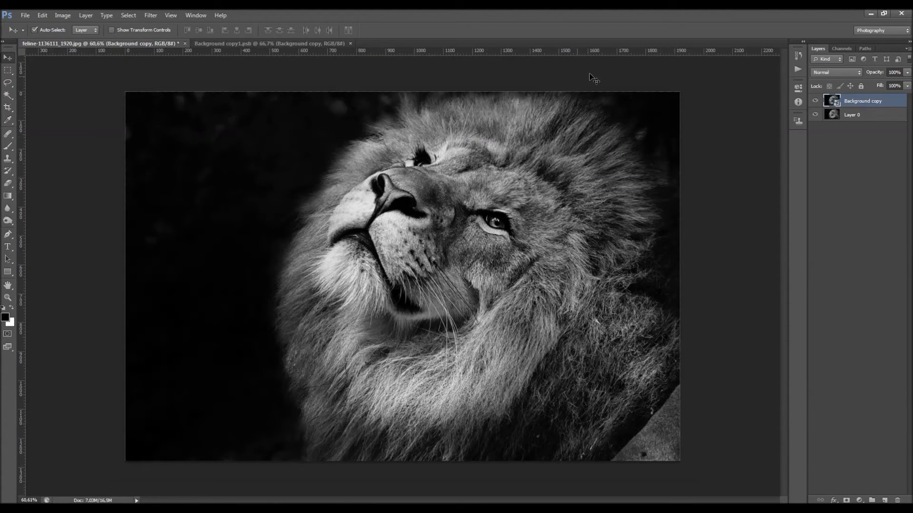
left_click(229, 44)
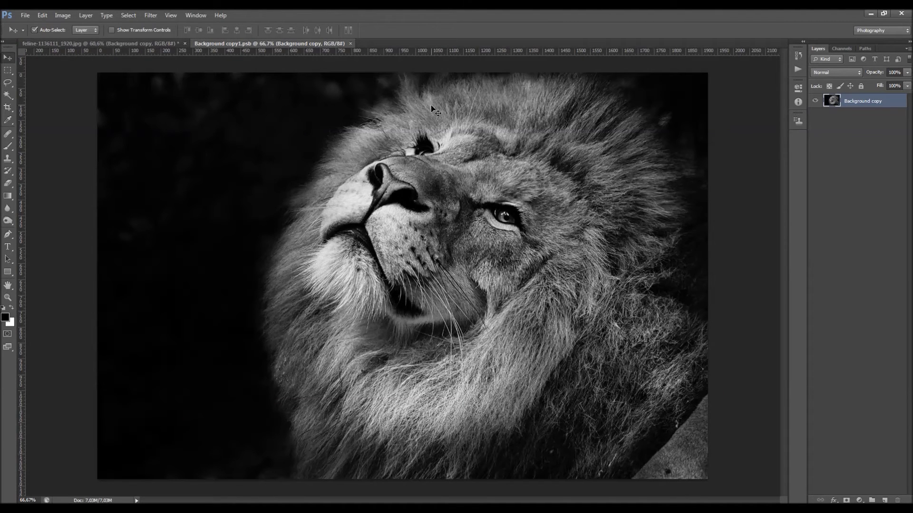
left_click(351, 43)
Revert the document through its history to the state with only the locked Background layer
left_click(851, 116)
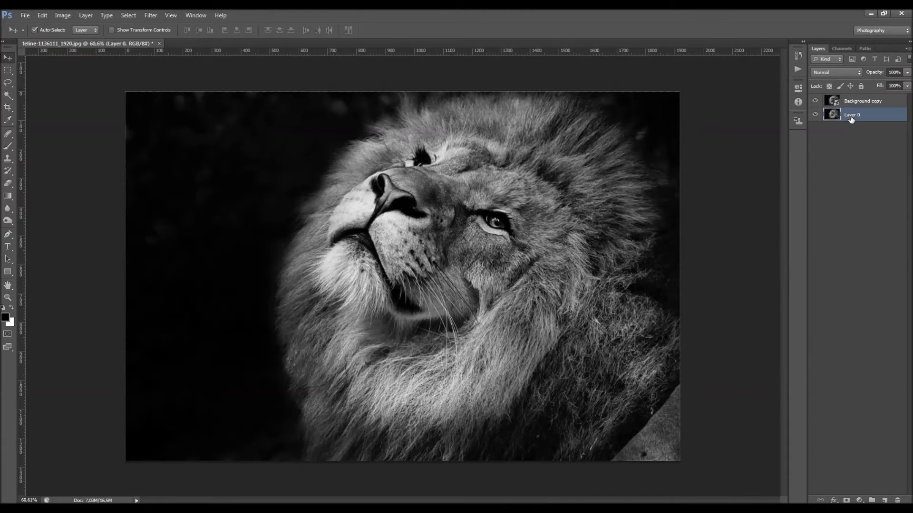
left_click(798, 55)
left_click(770, 56)
left_click(843, 135)
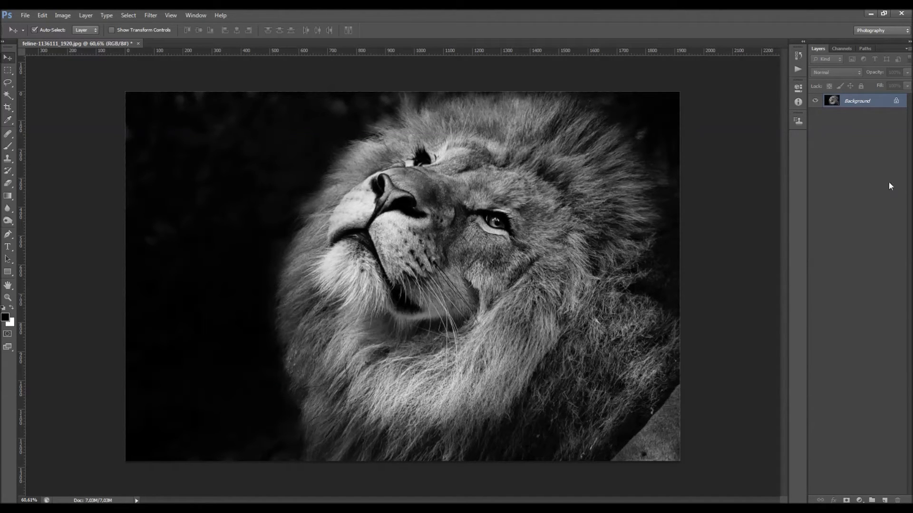
Convert the Background layer for smart filters, accepting its conversion into a smart object
right_click(878, 105)
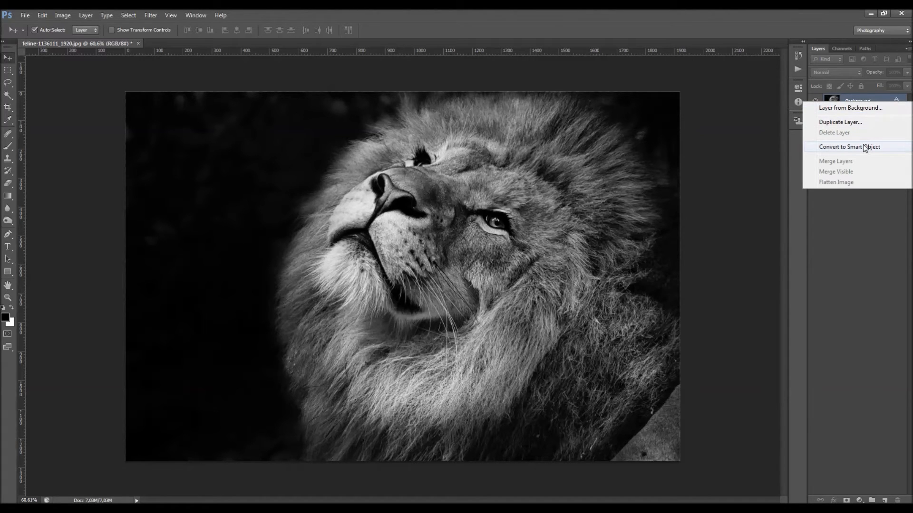
left_click(164, 21)
left_click(151, 16)
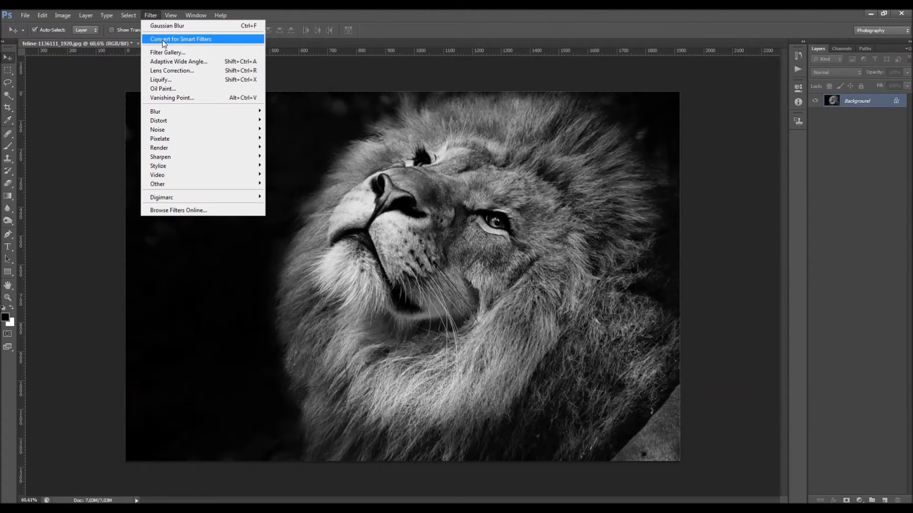
left_click(220, 43)
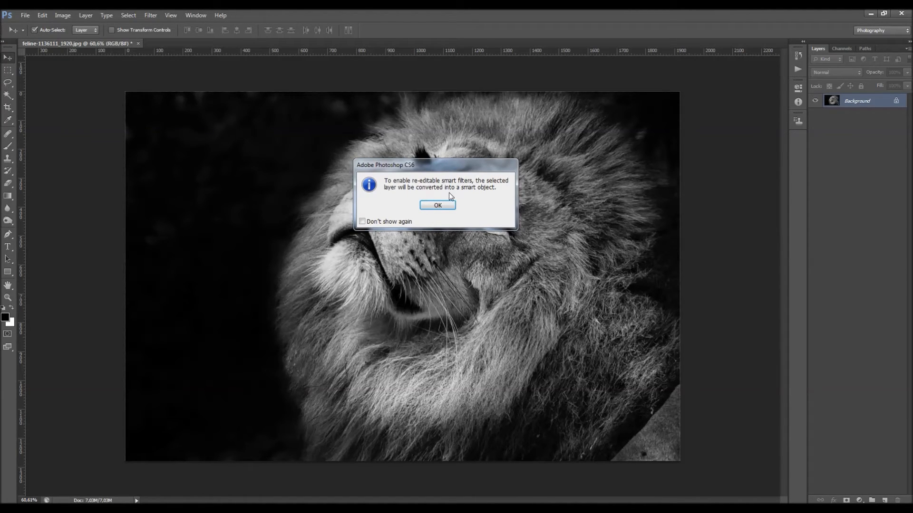
left_click(436, 206)
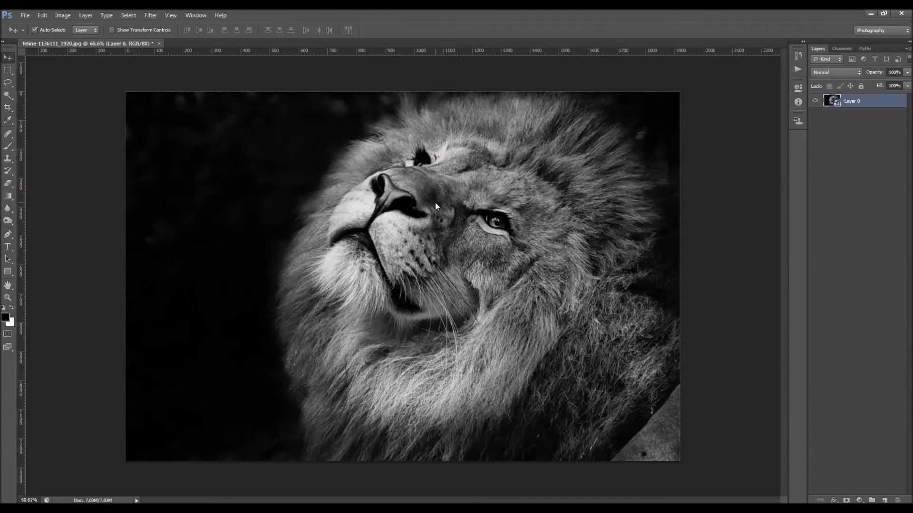
Apply a Gaussian Blur smart filter with a radius of about 8.2 pixels to the Layer 0 smart object
left_click(152, 18)
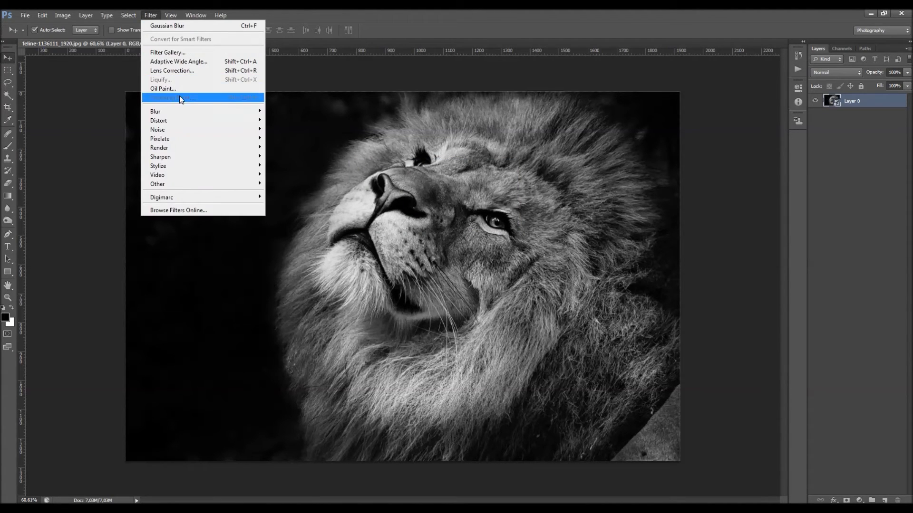
mouse_move(177, 108)
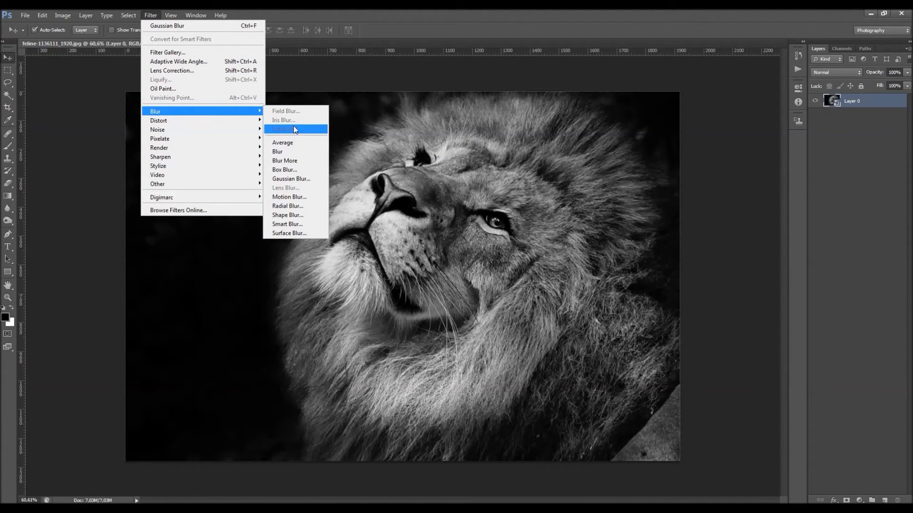
left_click(301, 180)
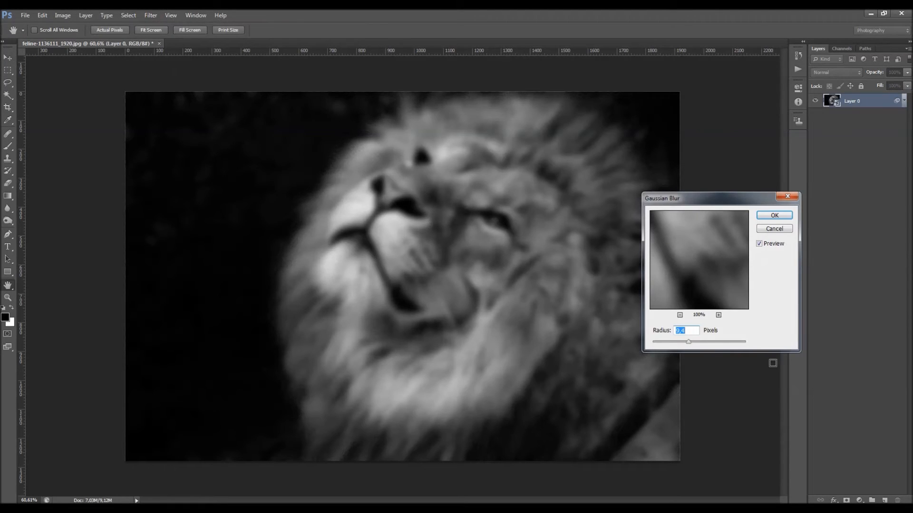
left_click_drag(686, 343, 685, 343)
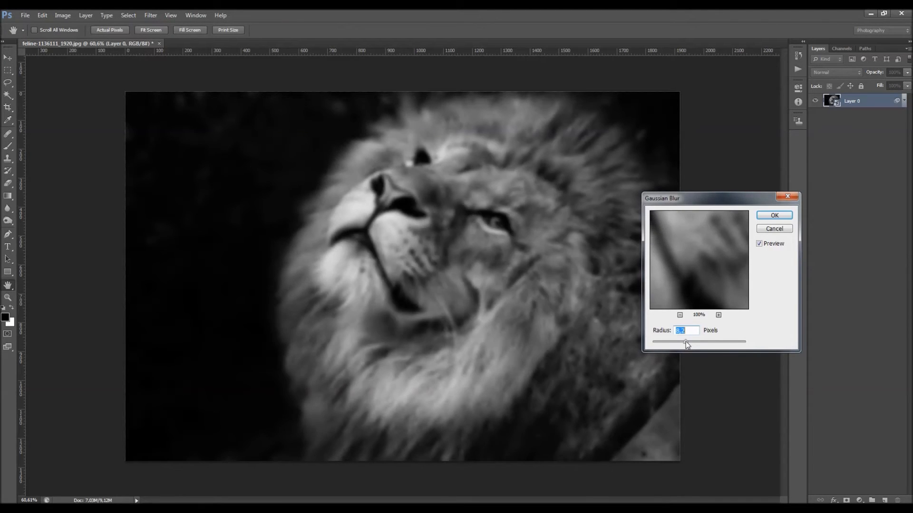
left_click(773, 216)
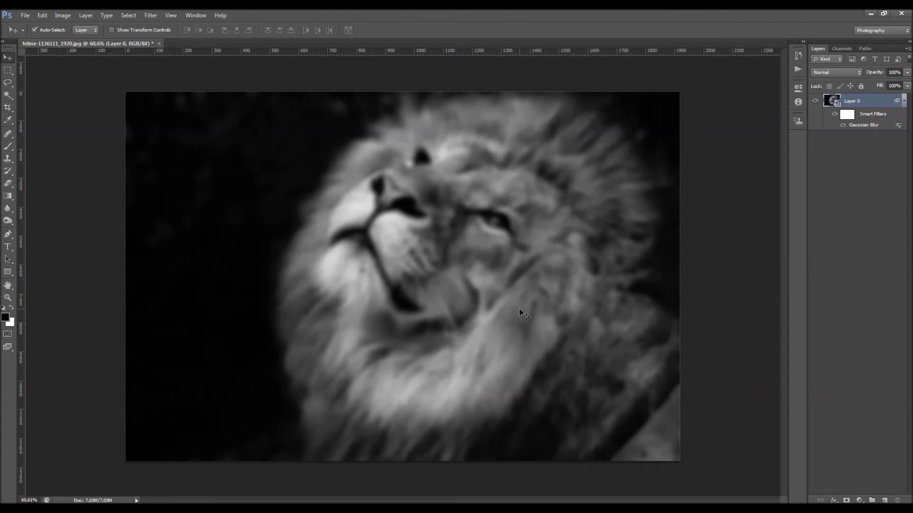
Undo the blur and smart object conversion through the history, restoring the single Background layer
left_click(798, 55)
left_click(770, 59)
left_click(771, 49)
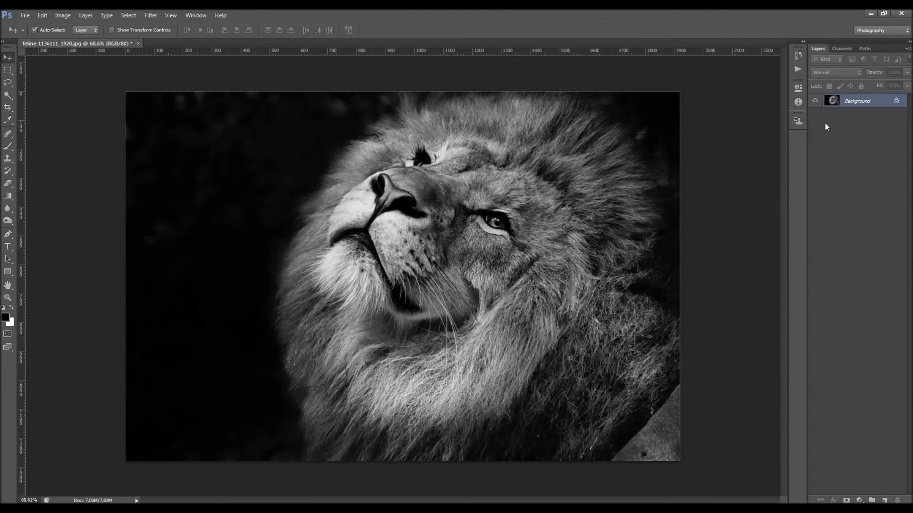
Duplicate the Background layer as Background copy and convert the copy for smart filters
right_click(883, 103)
left_click(865, 124)
key("Return")
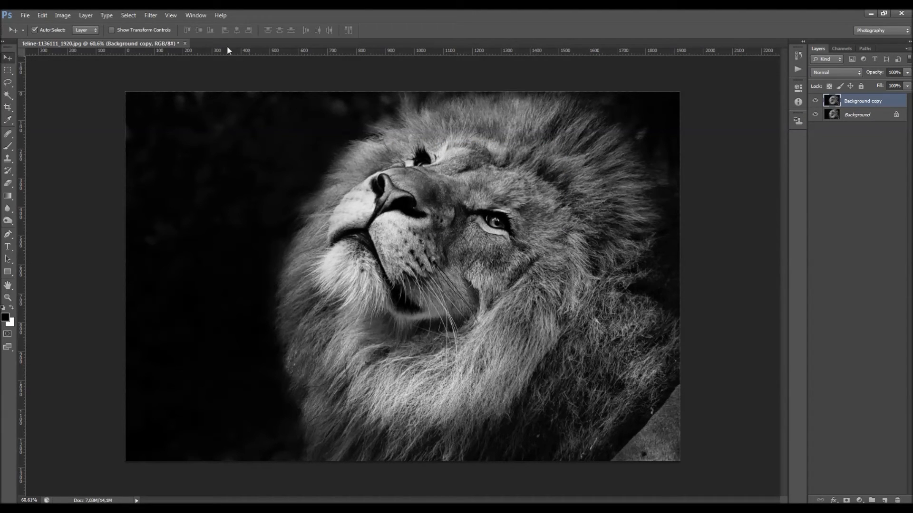
left_click(152, 16)
left_click(179, 40)
left_click(449, 198)
Hide Background copy and apply a Gaussian Blur with a radius of 8.2 pixels directly to the Background layer
left_click(856, 114)
left_click(815, 101)
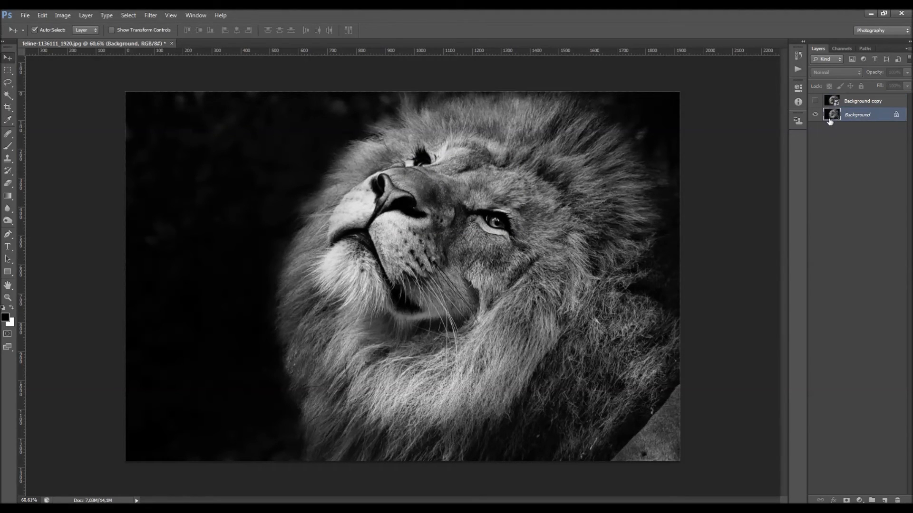
left_click(151, 15)
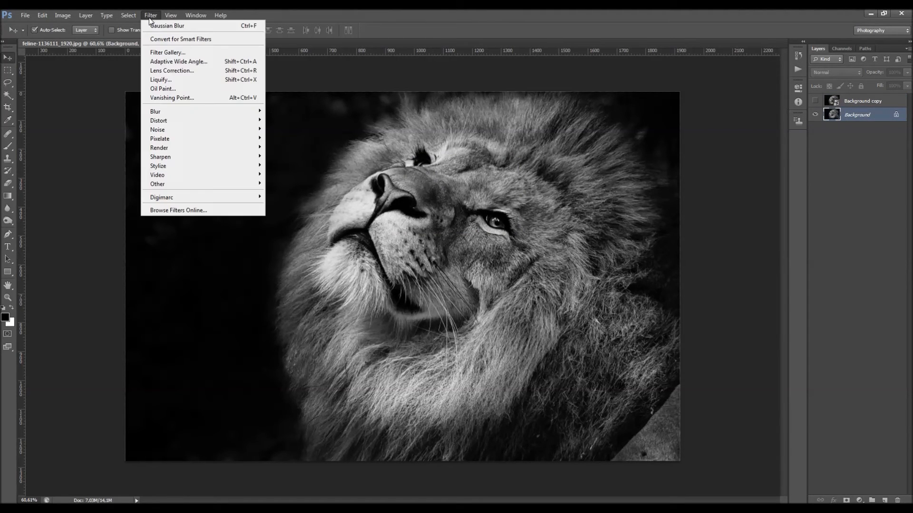
mouse_move(199, 112)
left_click(296, 179)
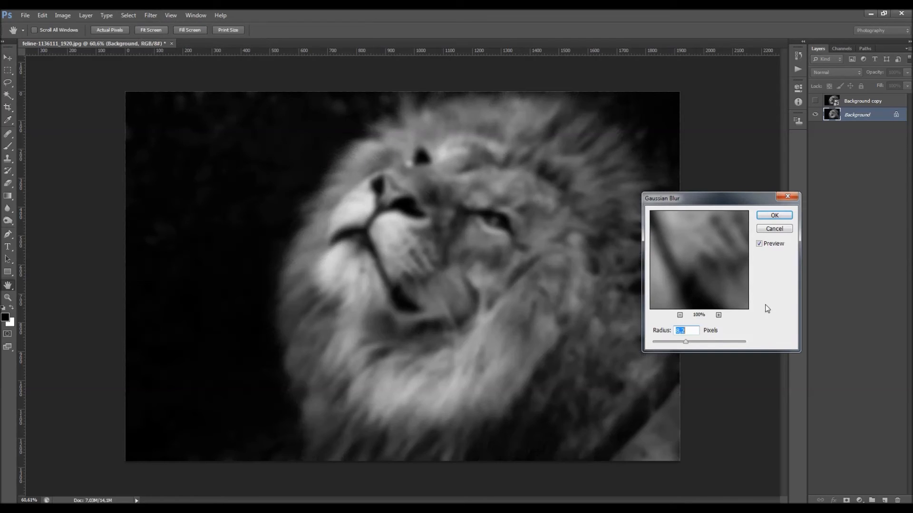
left_click(791, 214)
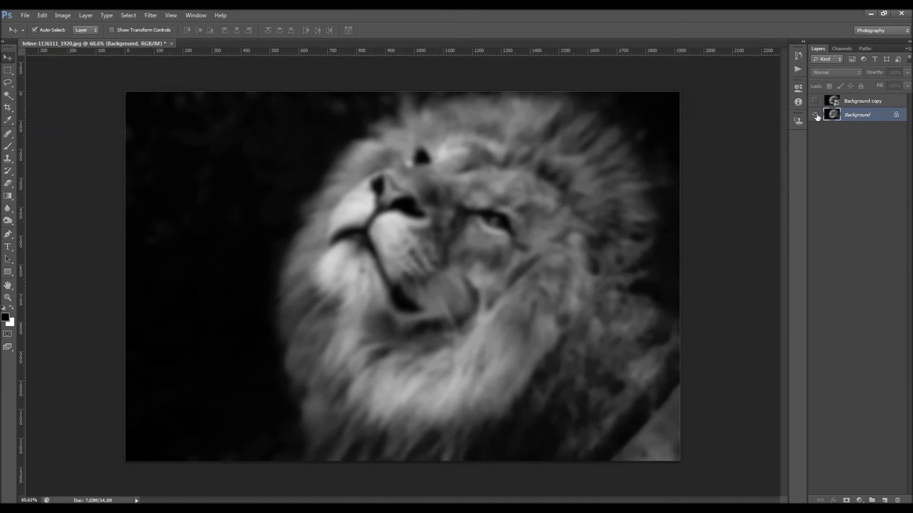
Try to remove the Background layer's blur by running Gaussian Blur again with a radius of 0.1 pixels
left_click(151, 16)
mouse_move(184, 112)
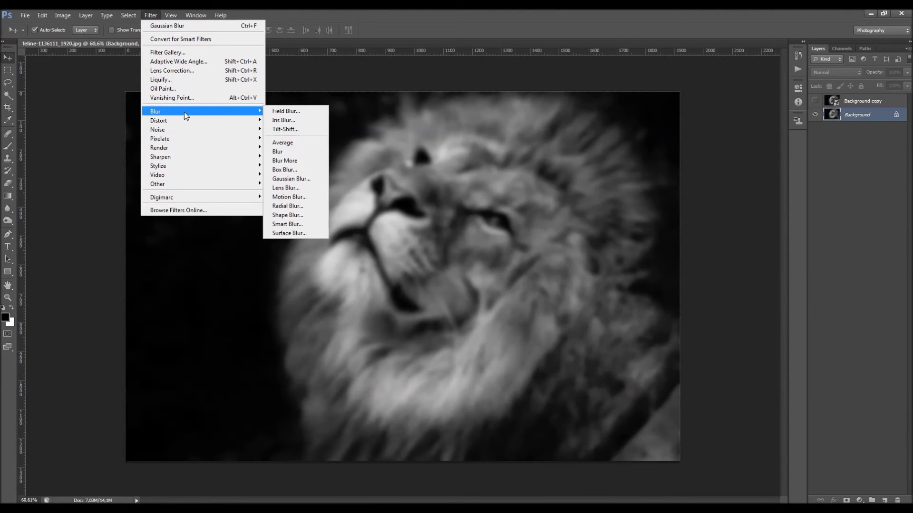
left_click(299, 179)
left_click_drag(685, 342, 636, 342)
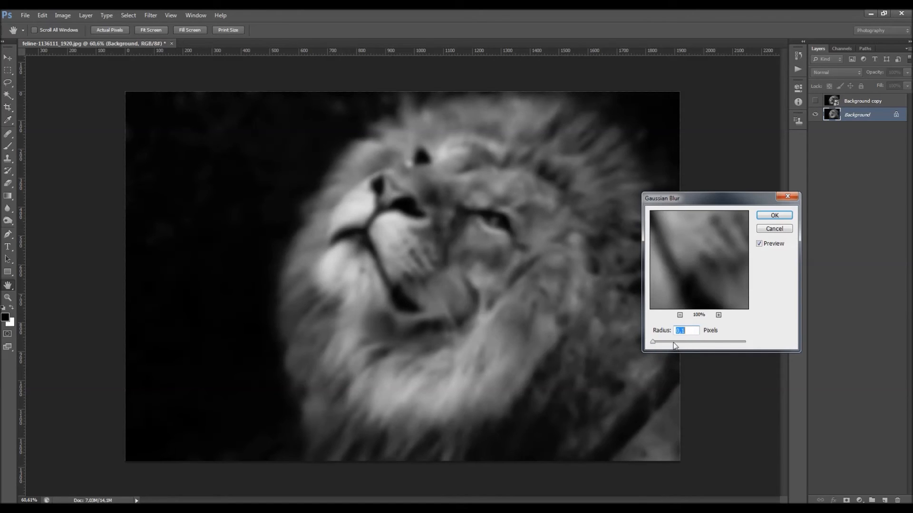
left_click(776, 231)
Show the Background copy smart object and apply a Gaussian Blur smart filter with a radius of 8.2 pixels to it
left_click(815, 101)
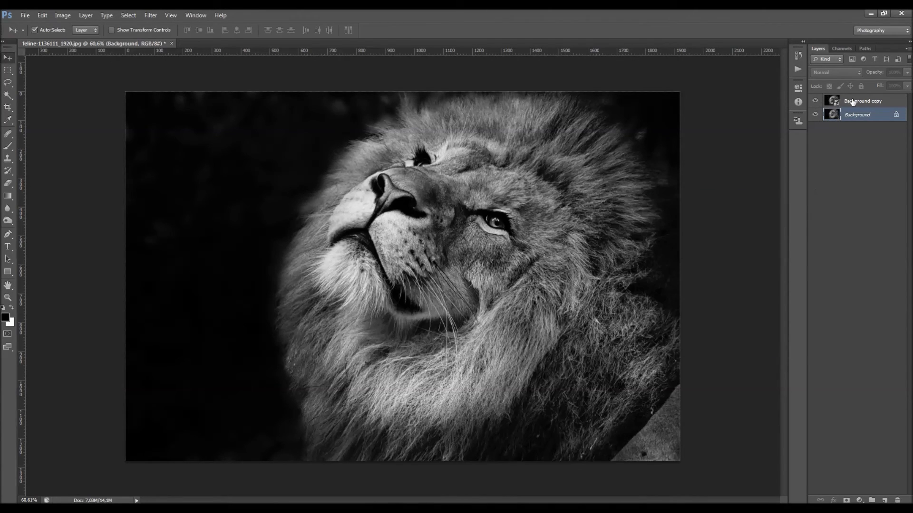
left_click(852, 101)
left_click(147, 15)
mouse_move(191, 112)
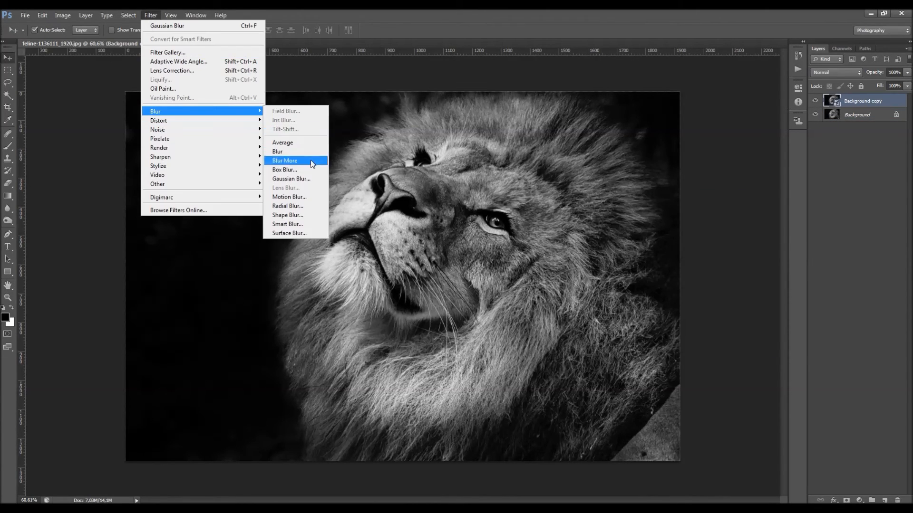
left_click(309, 178)
left_click(774, 215)
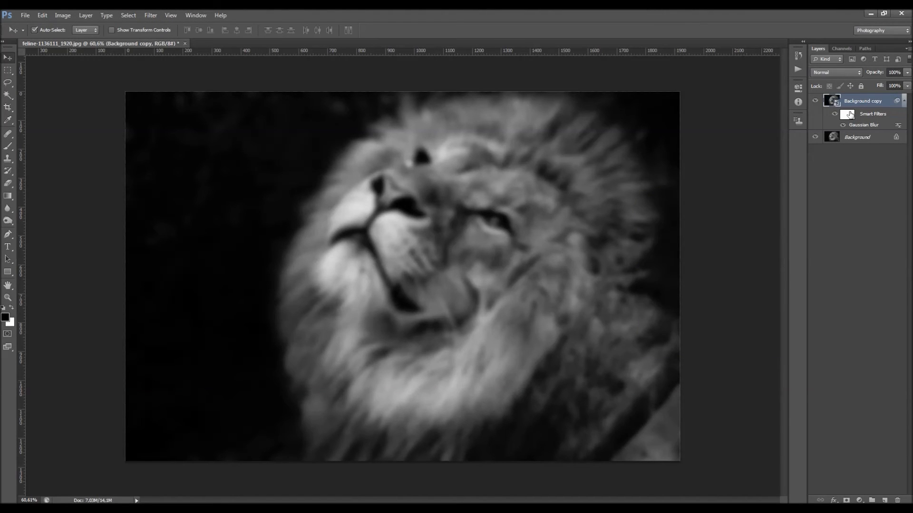
Toggle Background copy's smart filters off and on, and inspect the Gaussian Blur blending options without changing them
left_click(835, 114)
left_click(835, 114)
double_click(898, 127)
left_click_drag(469, 125, 718, 167)
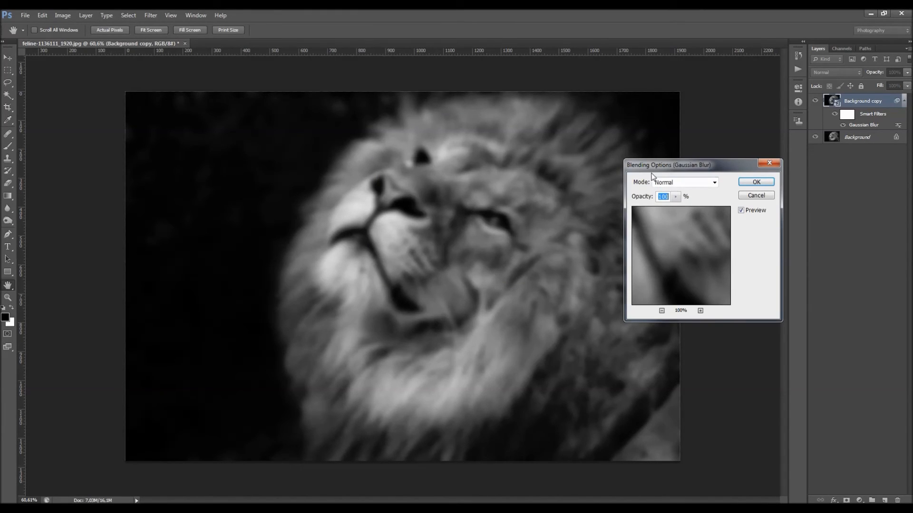
left_click(661, 310)
left_click(661, 311)
left_click(753, 194)
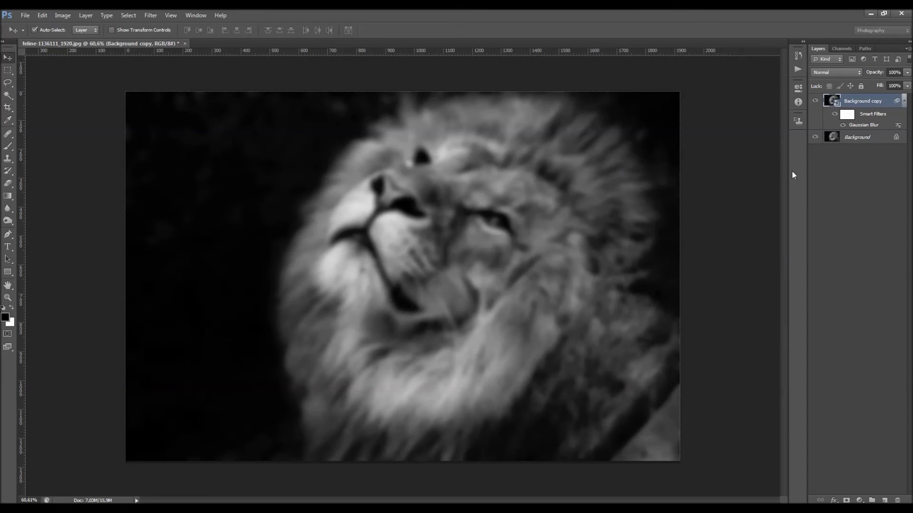
Re-edit Background copy's Gaussian Blur smart filter, trying stronger and weaker radii and applying a lighter blur than before
double_click(862, 125)
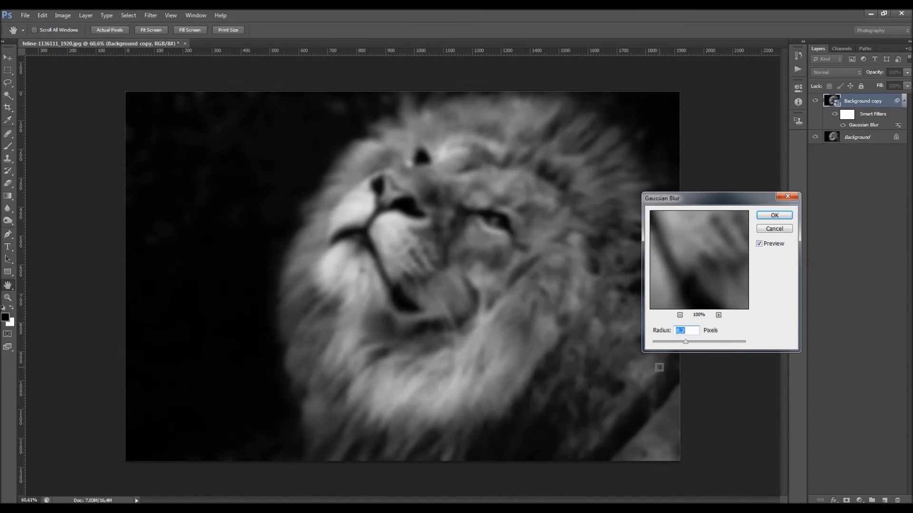
mouse_move(686, 345)
left_mouse_down()
mouse_move(618, 348)
mouse_move(709, 350)
mouse_move(680, 353)
left_mouse_up()
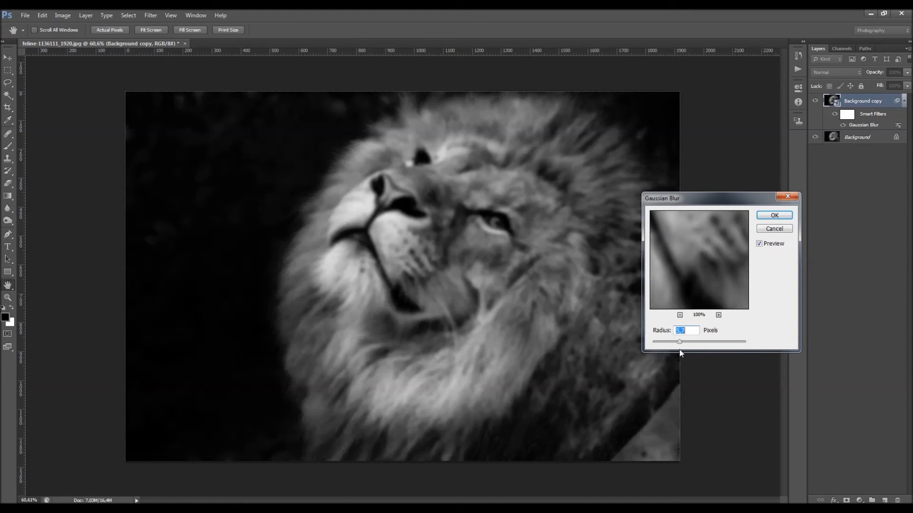
left_click(694, 342)
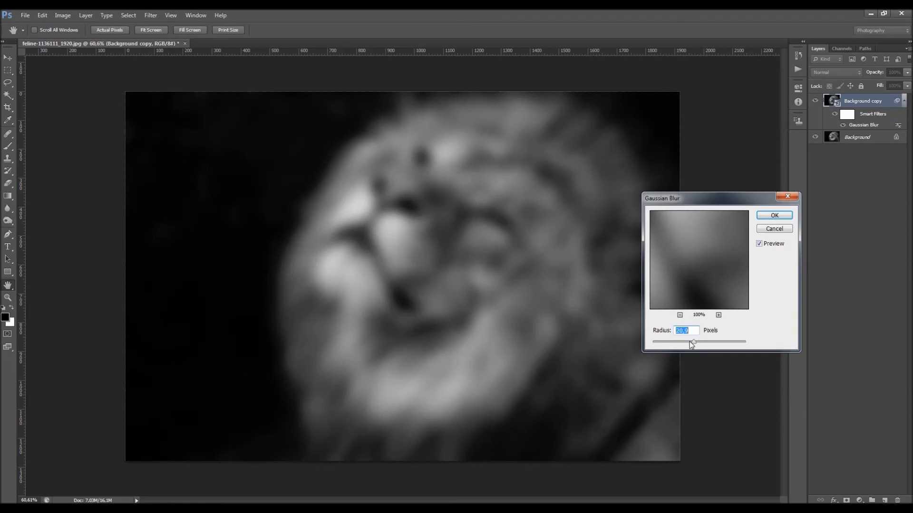
left_click(675, 342)
left_click(774, 216)
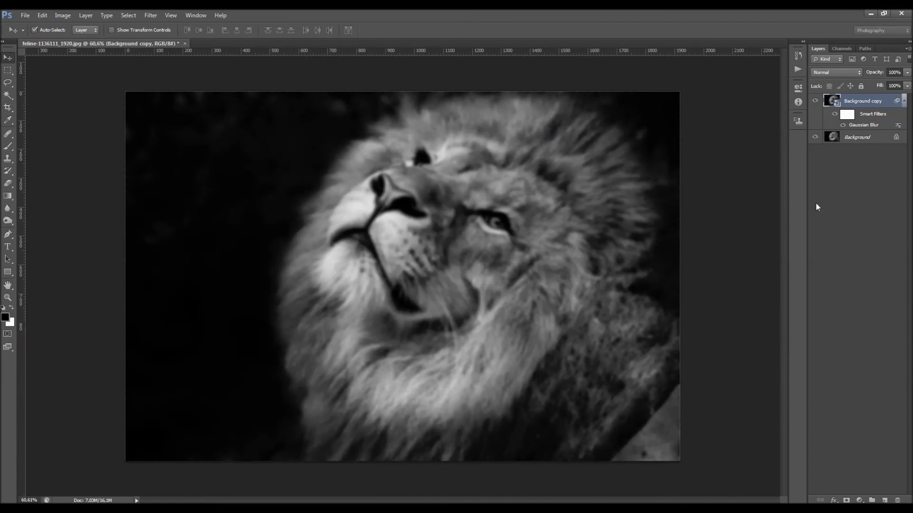
Toggle the Gaussian Blur filter and then all of Background copy's smart filters off and on to compare the image
left_click(846, 116)
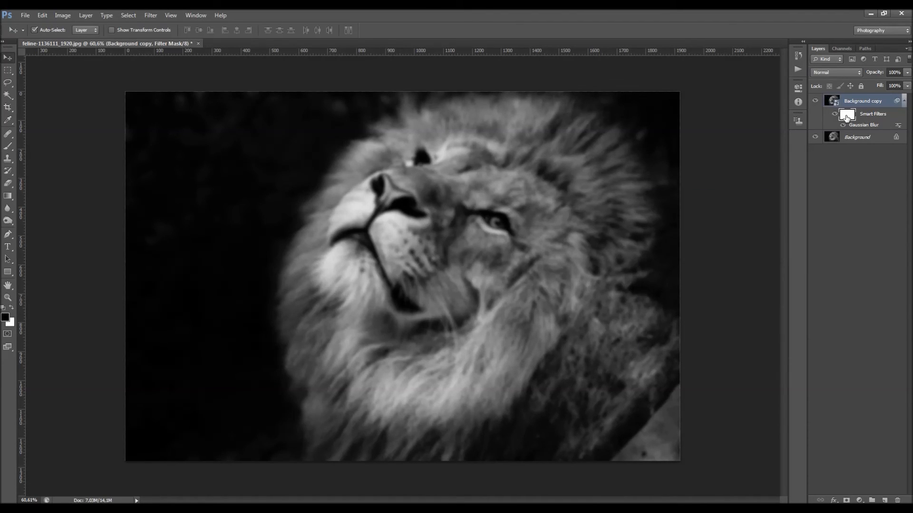
left_click(843, 125)
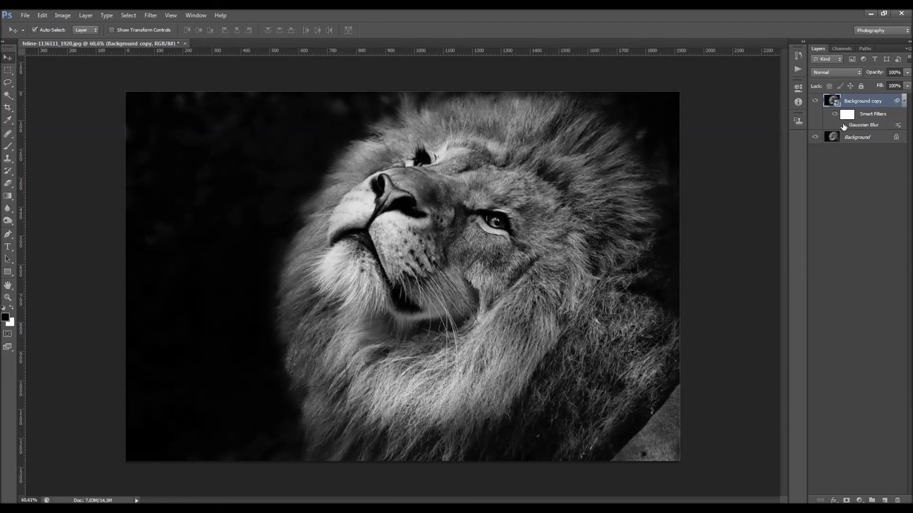
left_click(843, 125)
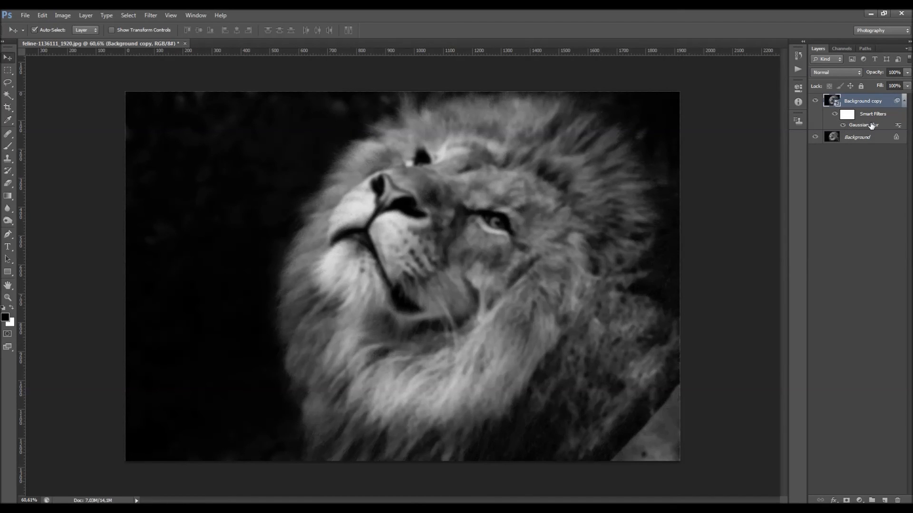
left_click(844, 126)
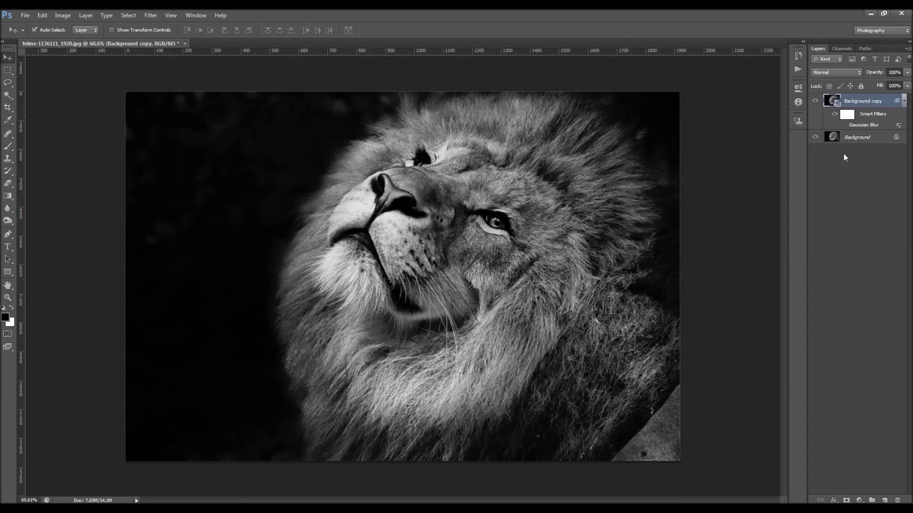
left_click(845, 127)
left_click(834, 115)
left_click(834, 114)
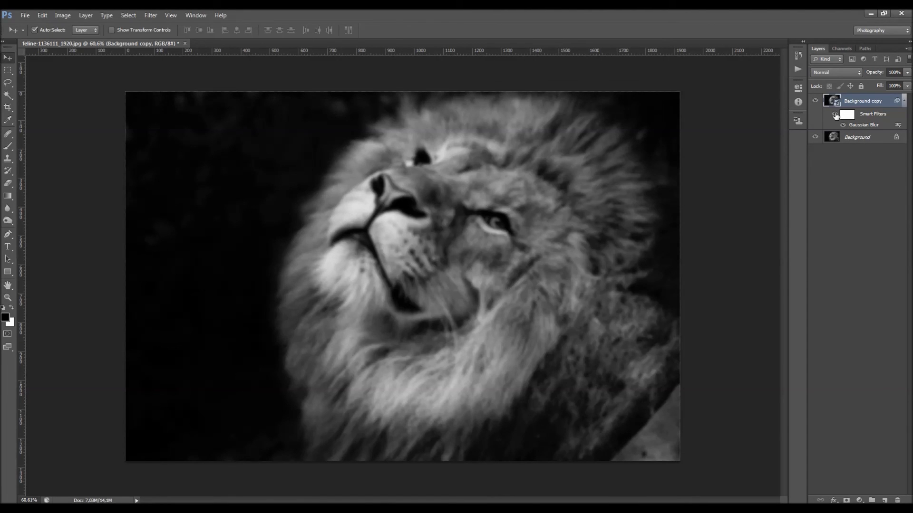
left_click(833, 115)
left_click(833, 114)
Paint black over the lion's face on Background copy's smart filter mask, enlarging the brush to 900 px, and toggle the layer's visibility to compare
left_click(847, 114)
key("b")
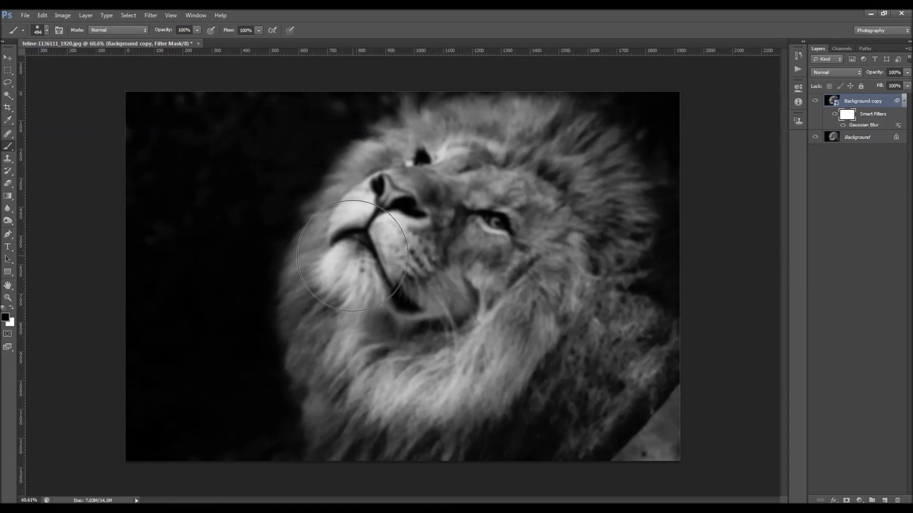
left_click_drag(418, 227, 419, 253)
key("bracketright")
key("bracketright")
key("bracketright")
key("bracketright")
key("bracketright")
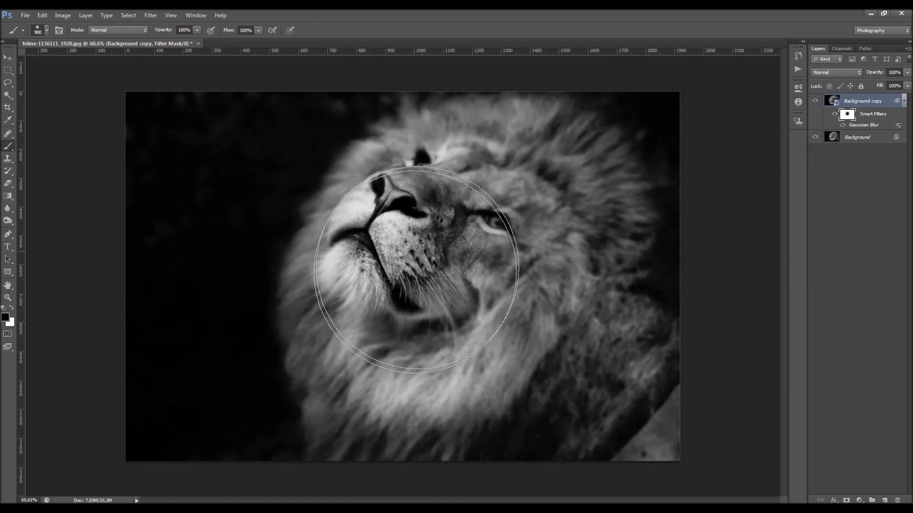
mouse_move(389, 297)
left_mouse_down()
mouse_move(411, 320)
mouse_move(466, 284)
mouse_move(473, 232)
mouse_move(440, 218)
mouse_move(425, 254)
mouse_move(450, 270)
mouse_move(490, 255)
left_mouse_up()
key("v")
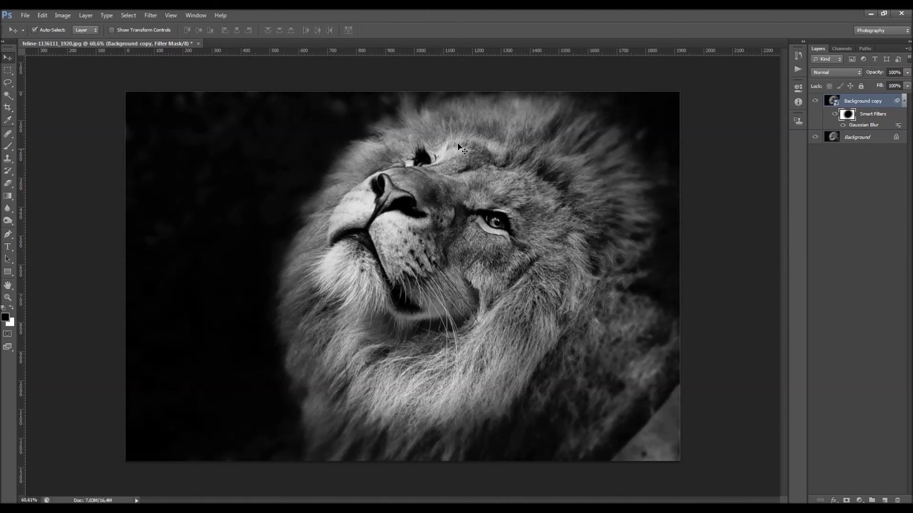
left_click(816, 101)
left_click(816, 101)
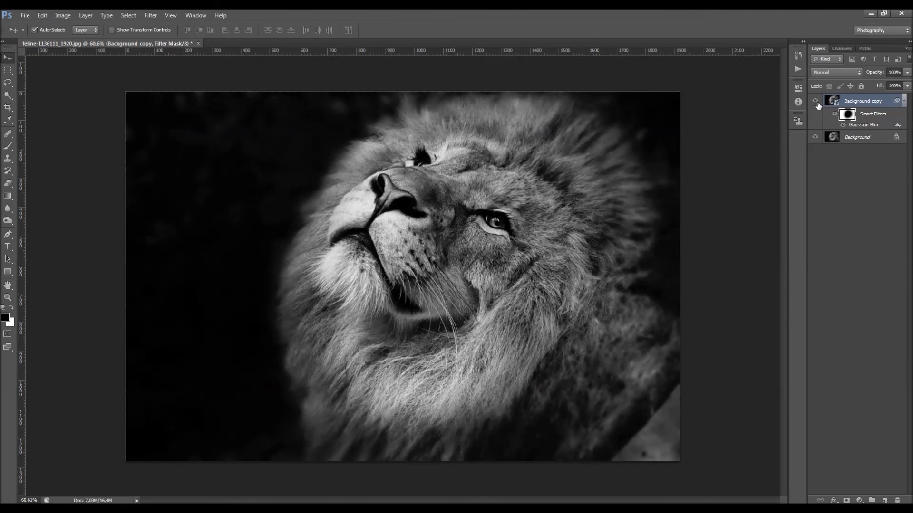